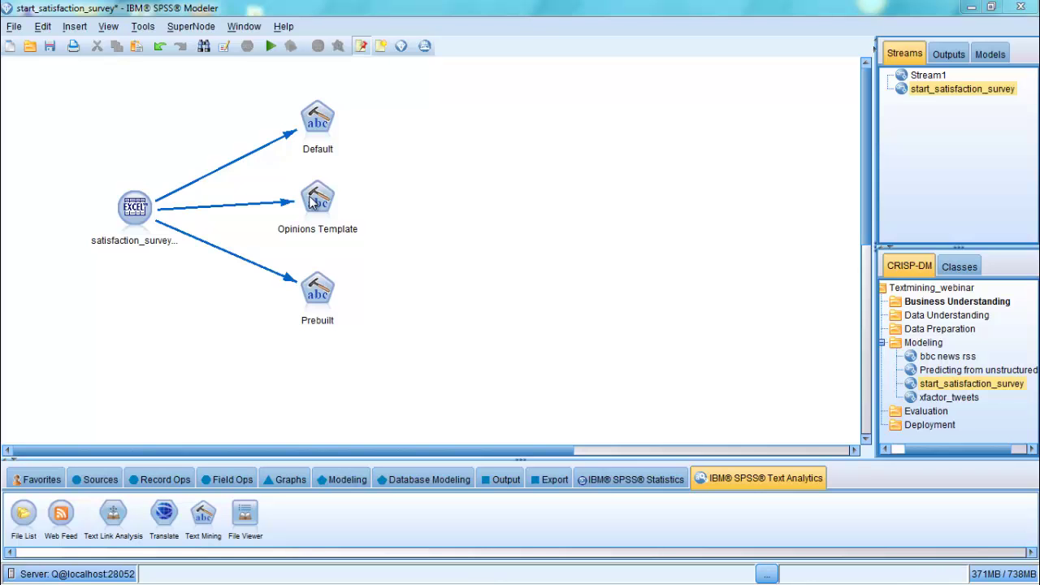
Open the Opinions Template node's settings and move the dialog up to show the Model tab
right_click(312, 203)
left_click(360, 209)
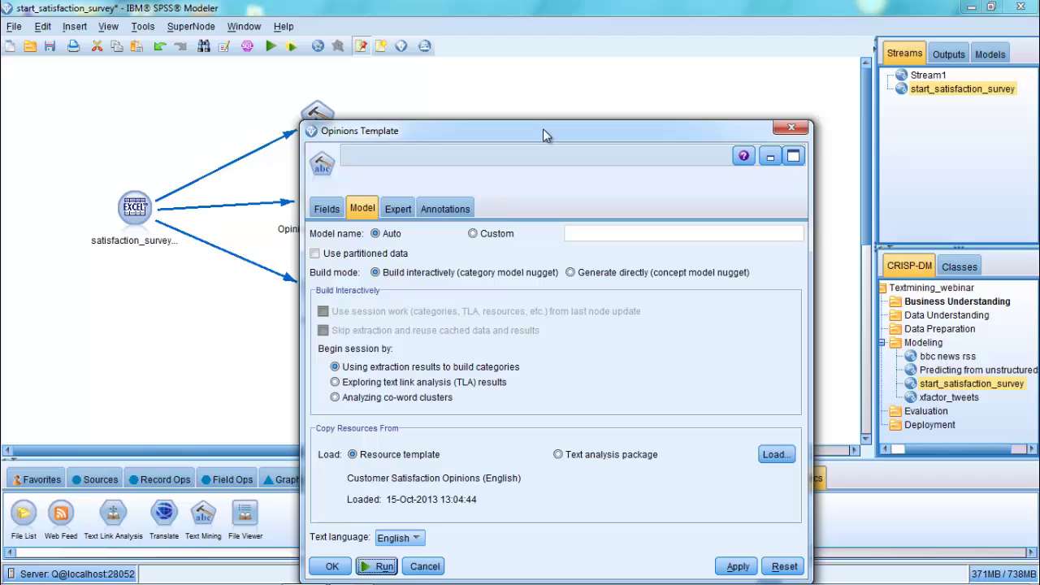
left_click_drag(543, 130, 491, 15)
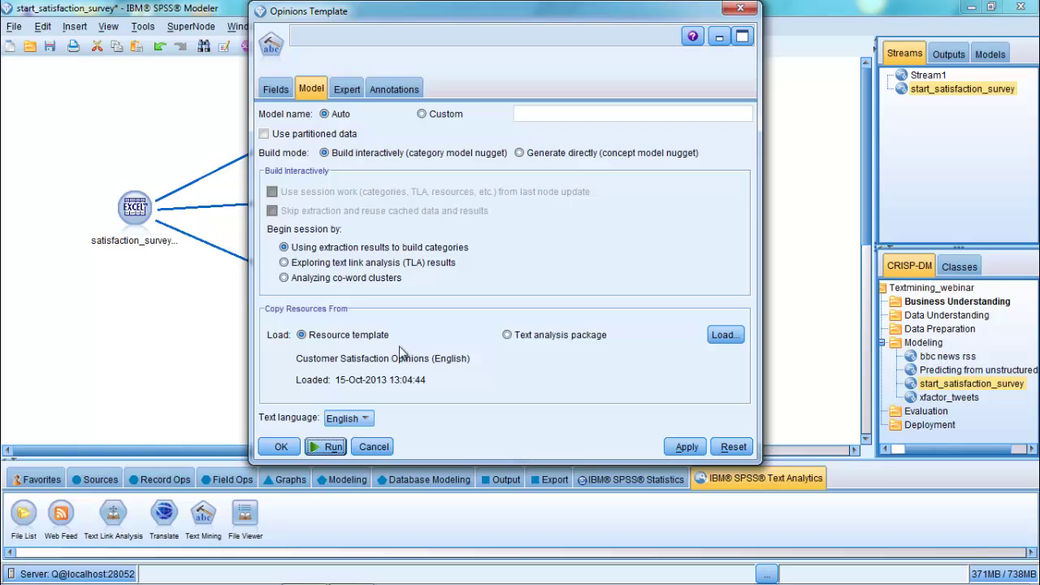
Reload Customer Satisfaction Opinions (English) as the resource template, sorting the template list by language
left_click(726, 336)
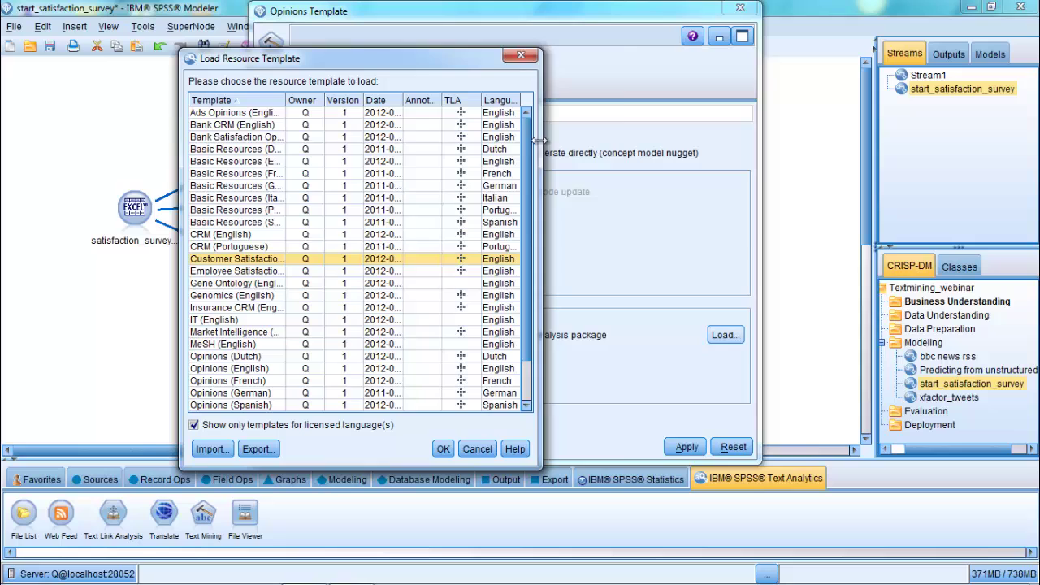
left_click_drag(541, 143, 737, 143)
left_click(680, 100)
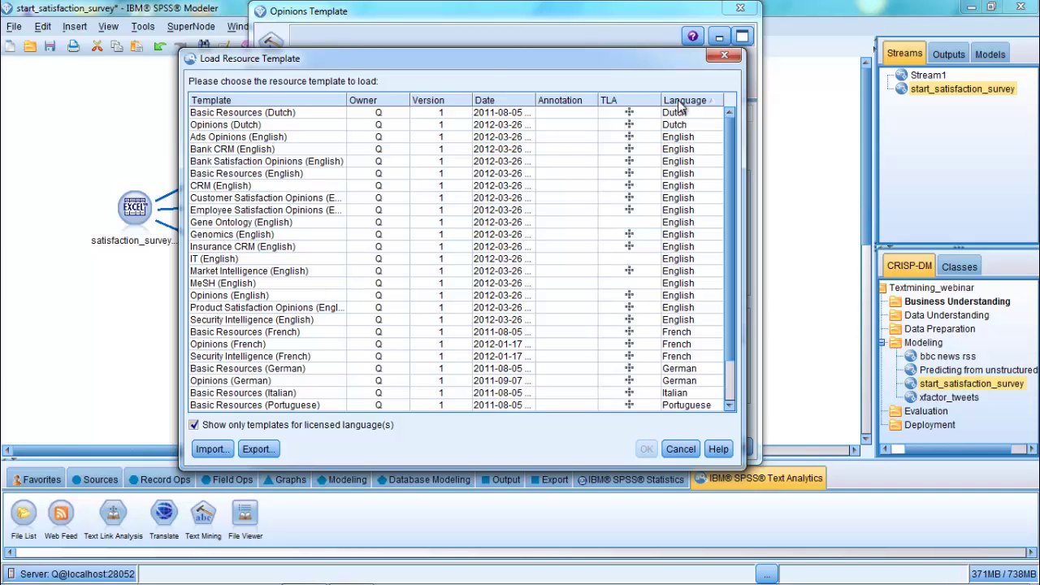
left_click(283, 200)
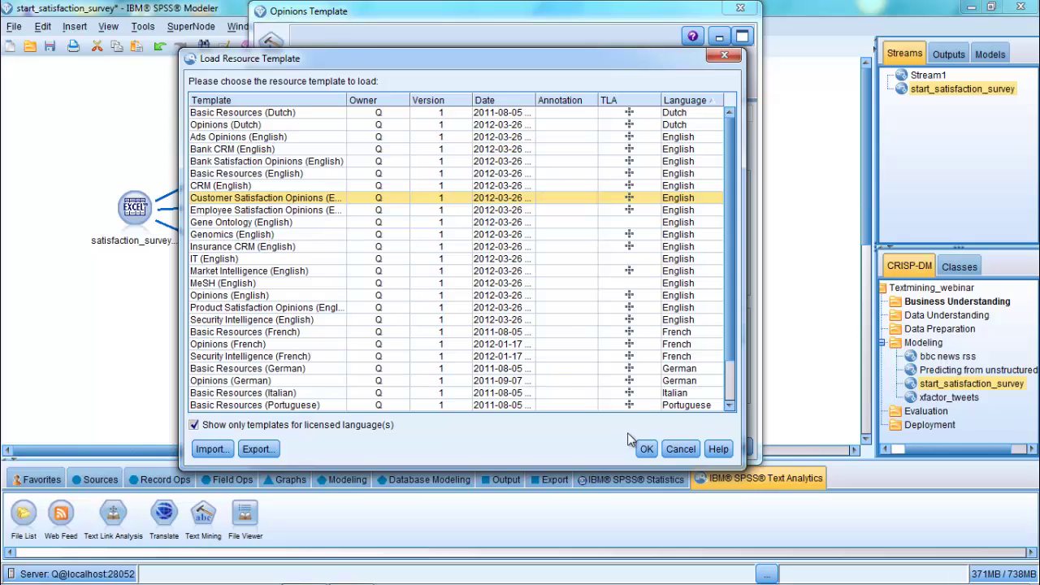
left_click(645, 449)
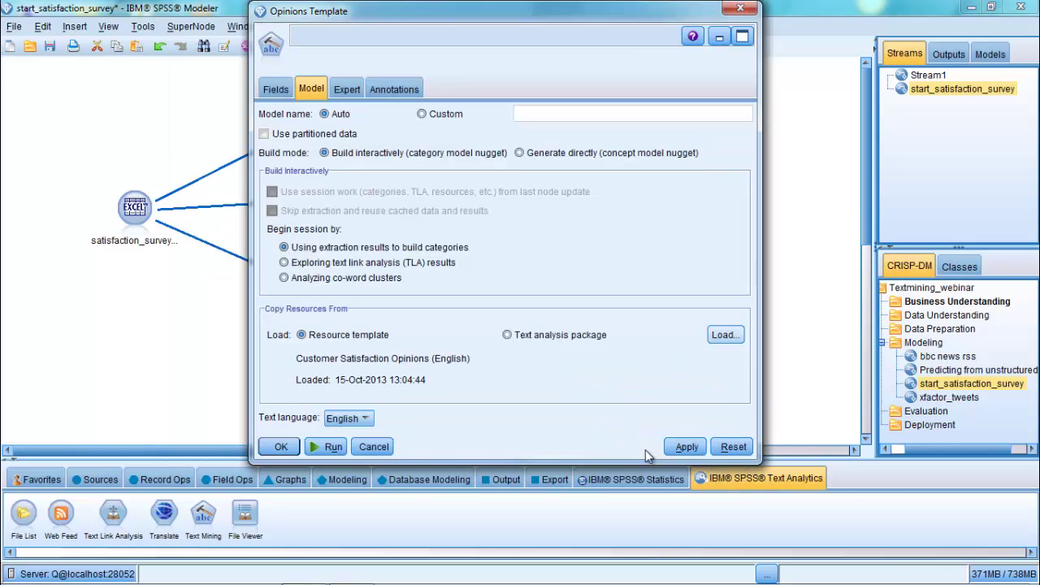
Run the node to open the Customer_Service Interactive Workbench with 409 extracted concepts
left_click(327, 447)
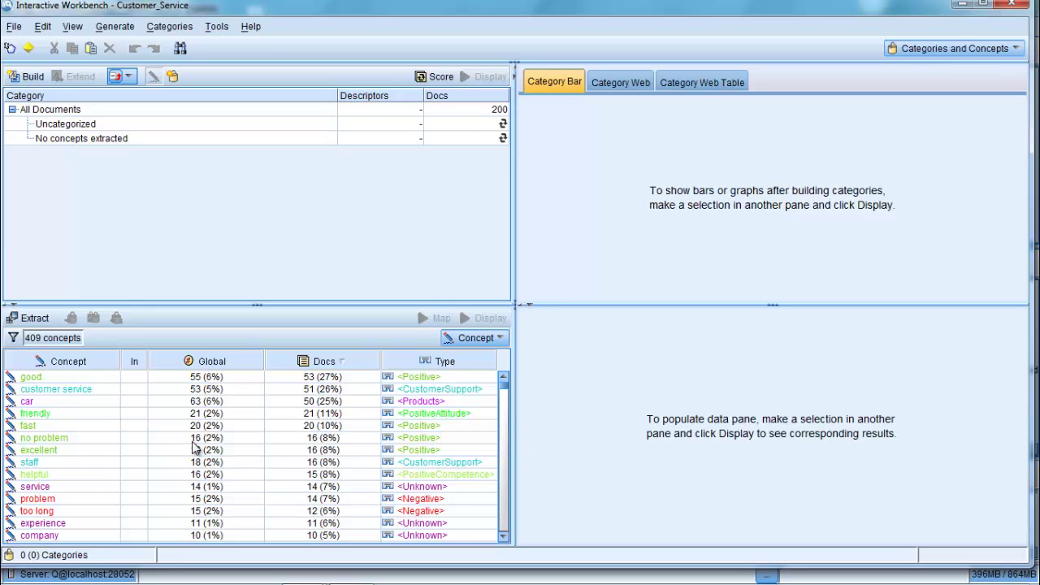
Display the documents containing the concept fast
left_click(56, 426)
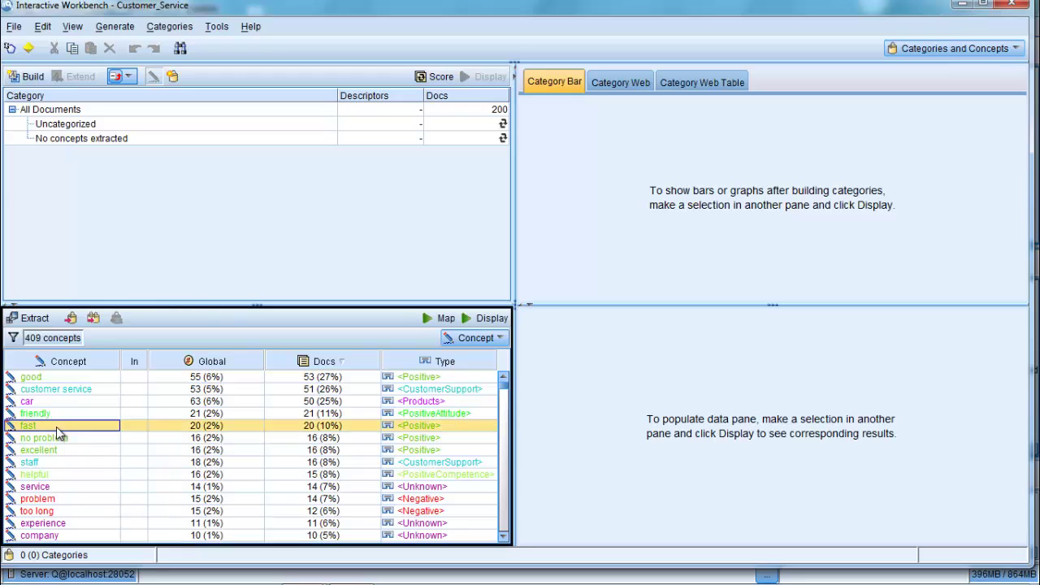
left_click(478, 322)
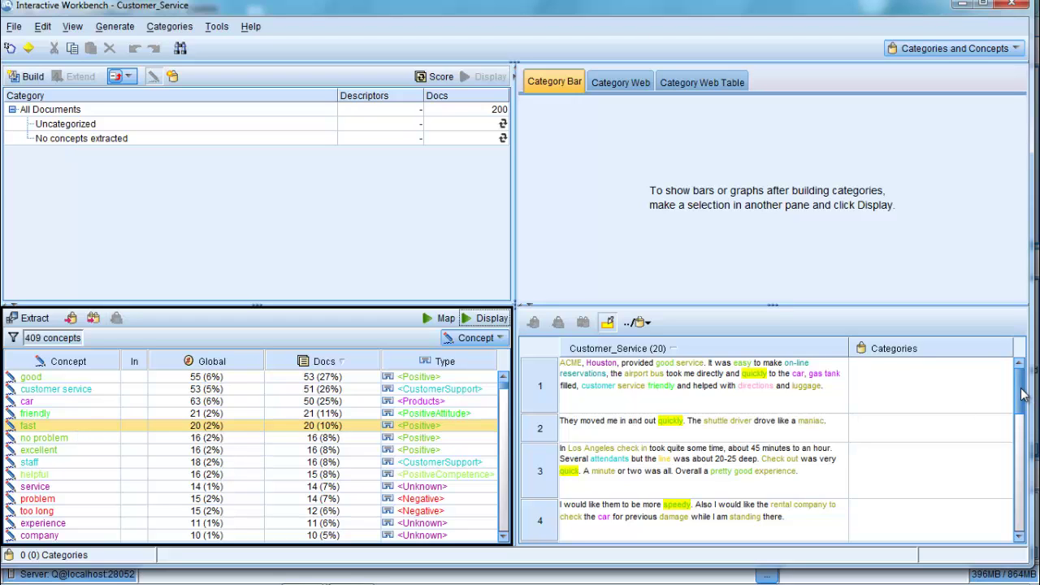
mouse_move(1022, 394)
left_mouse_down()
mouse_move(1022, 465)
mouse_move(1022, 384)
mouse_move(1022, 392)
left_mouse_up()
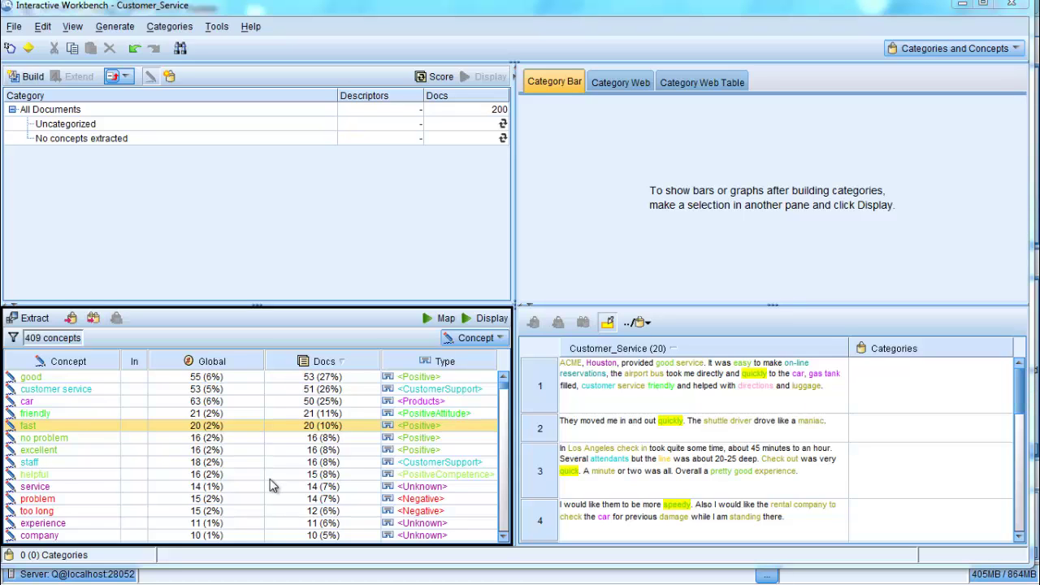
Select excellent, then display the nine documents containing the concept line
mouse_move(72, 446)
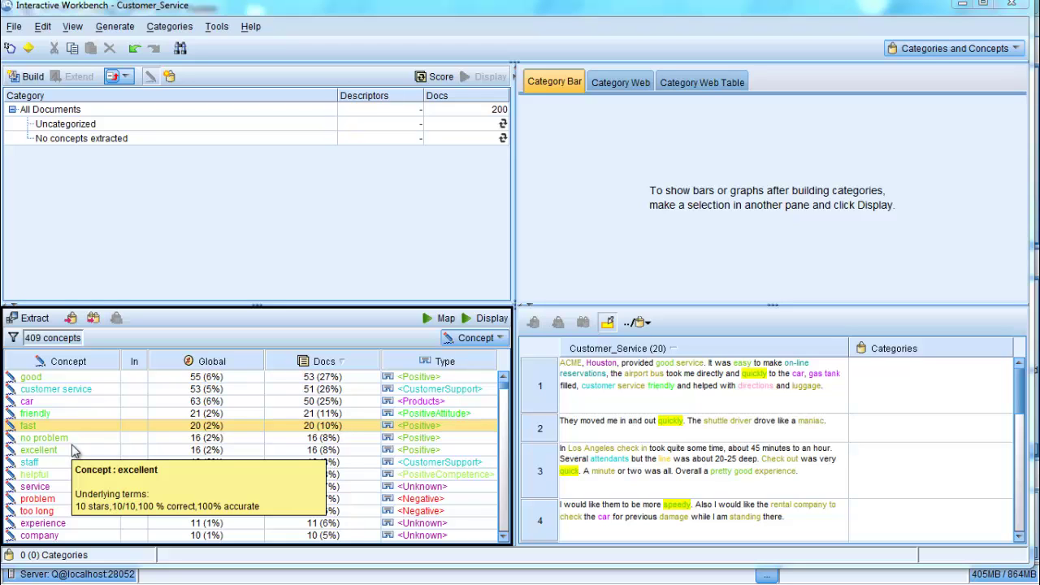
left_click(72, 450)
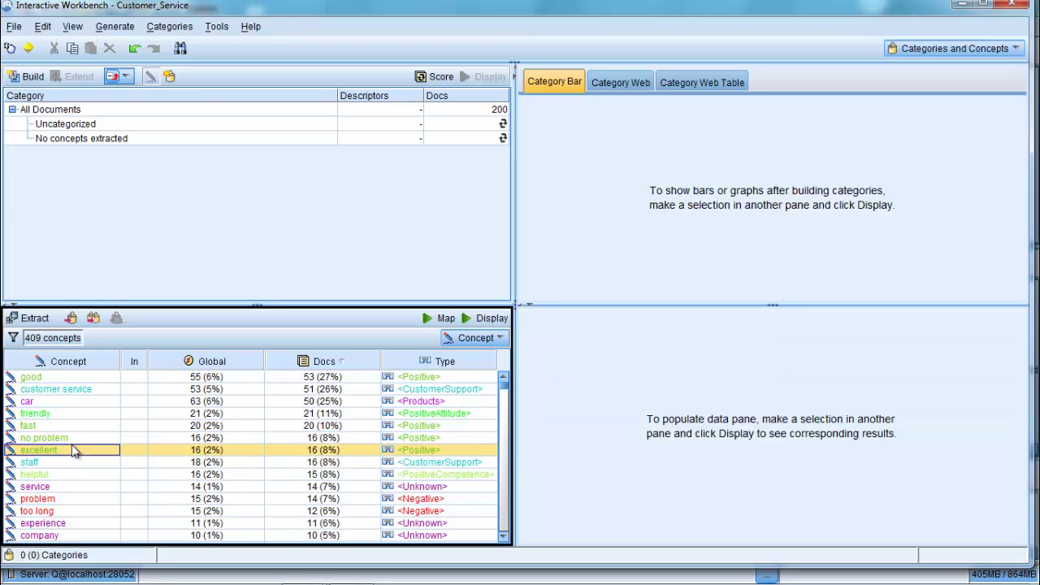
scroll(72, 451, "down", 2)
left_click(51, 477)
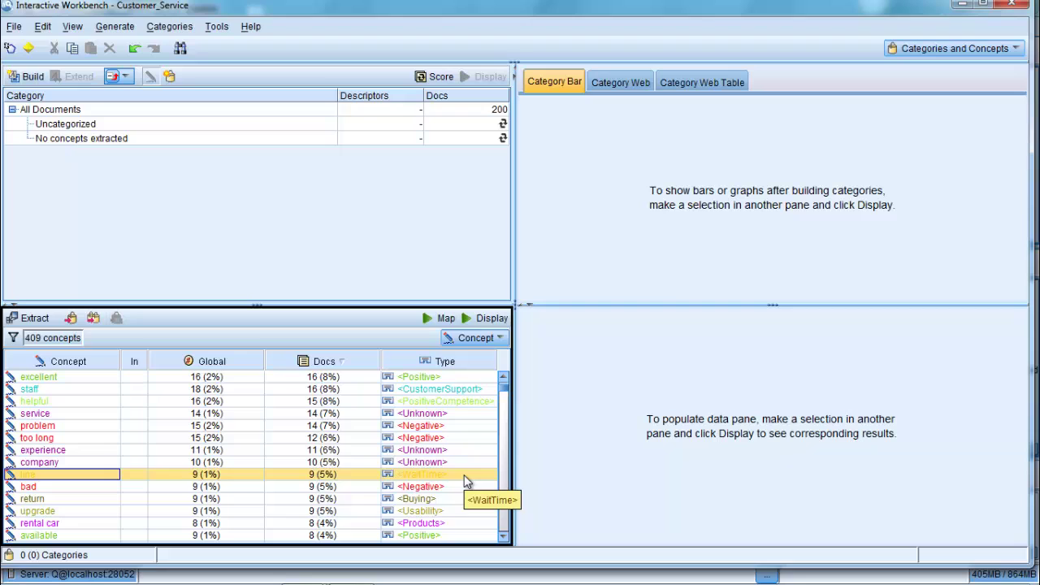
left_click(491, 322)
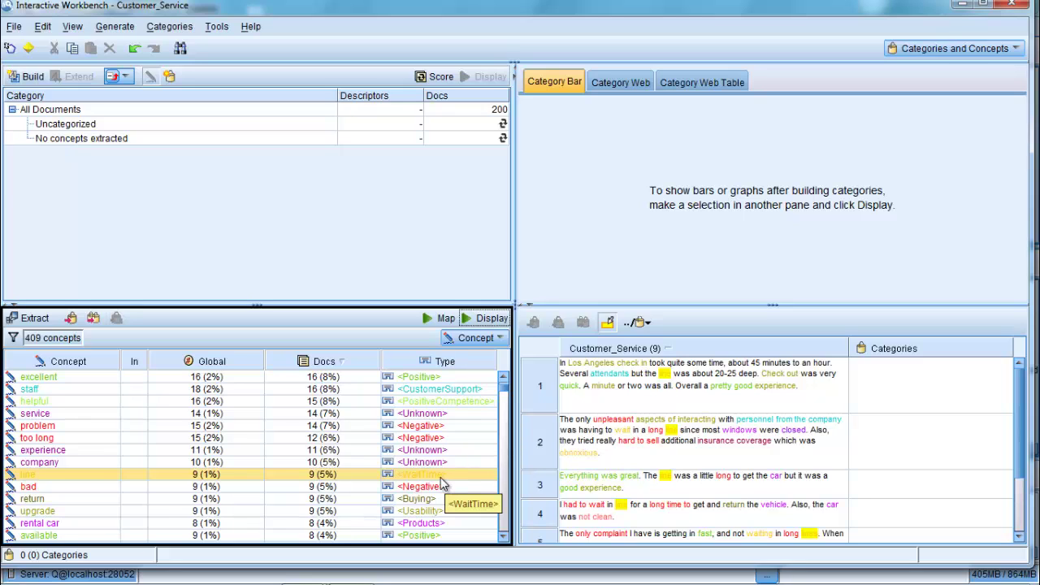
Switch the lower list to types and create a new category from the WaitTime type
left_click(479, 346)
left_click(459, 365)
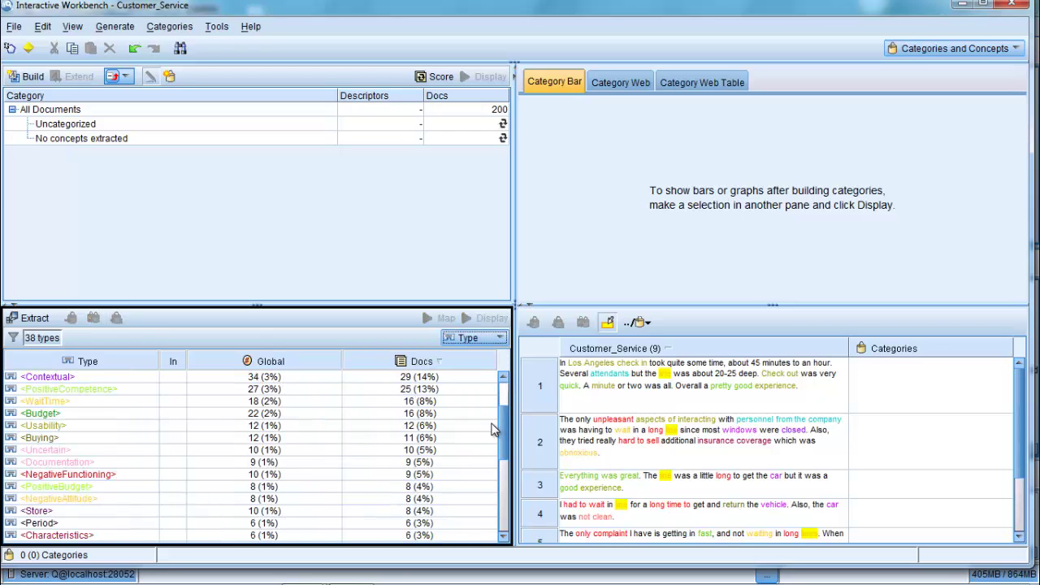
left_click_drag(504, 429, 512, 396)
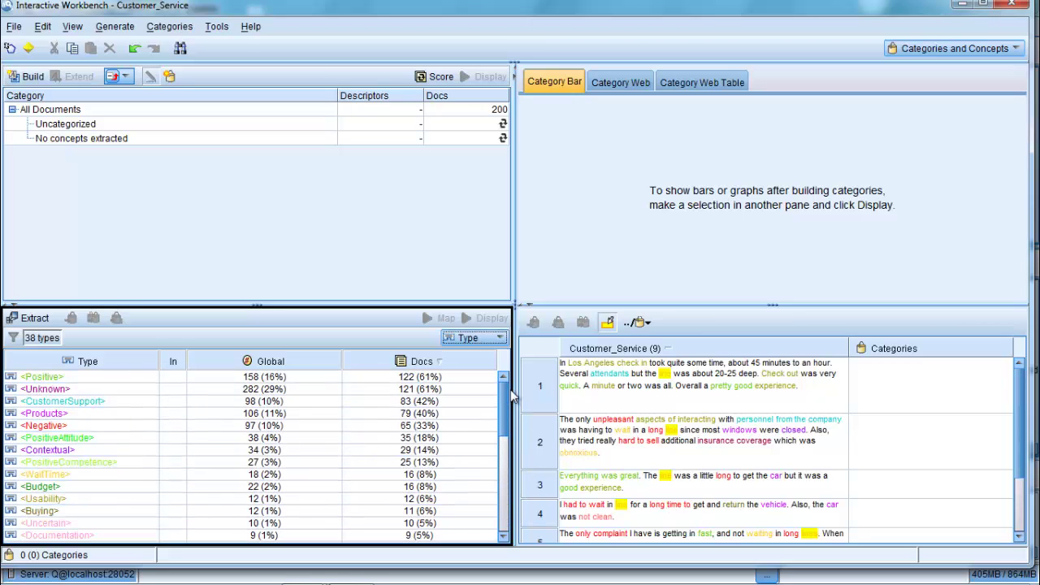
left_click(96, 477)
right_click(96, 477)
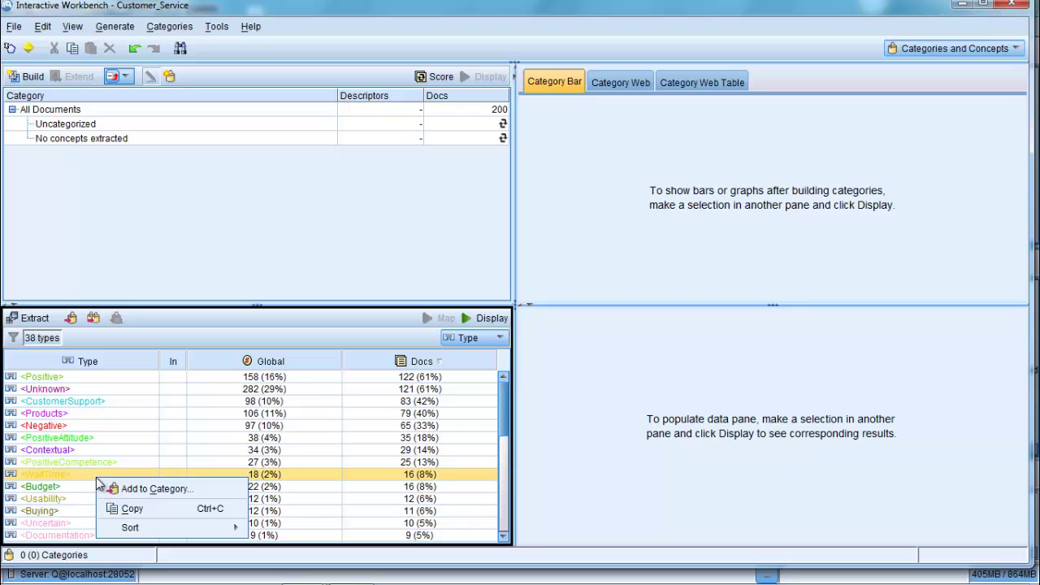
left_click(145, 488)
left_click(430, 148)
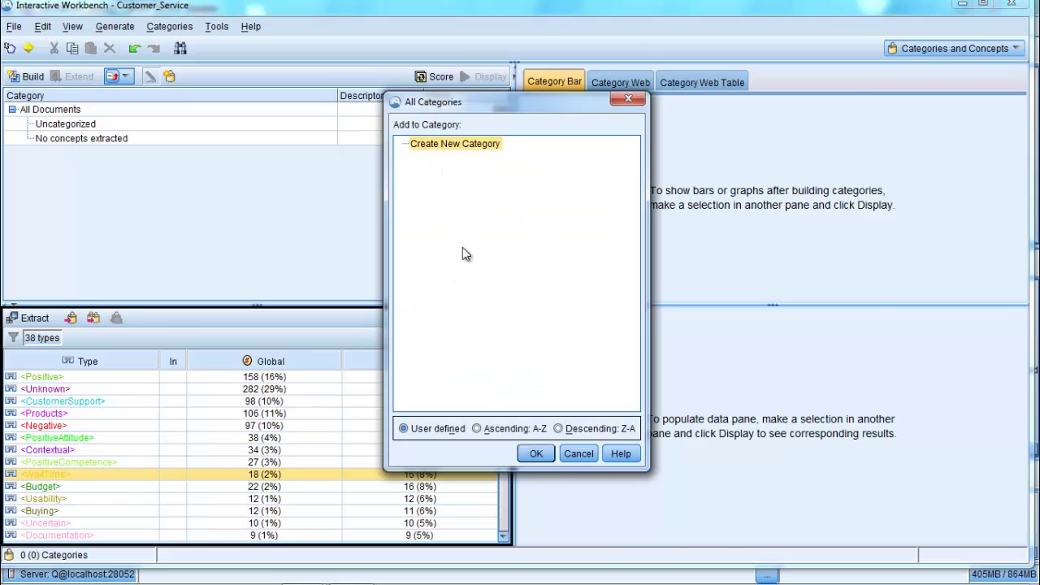
left_click(538, 454)
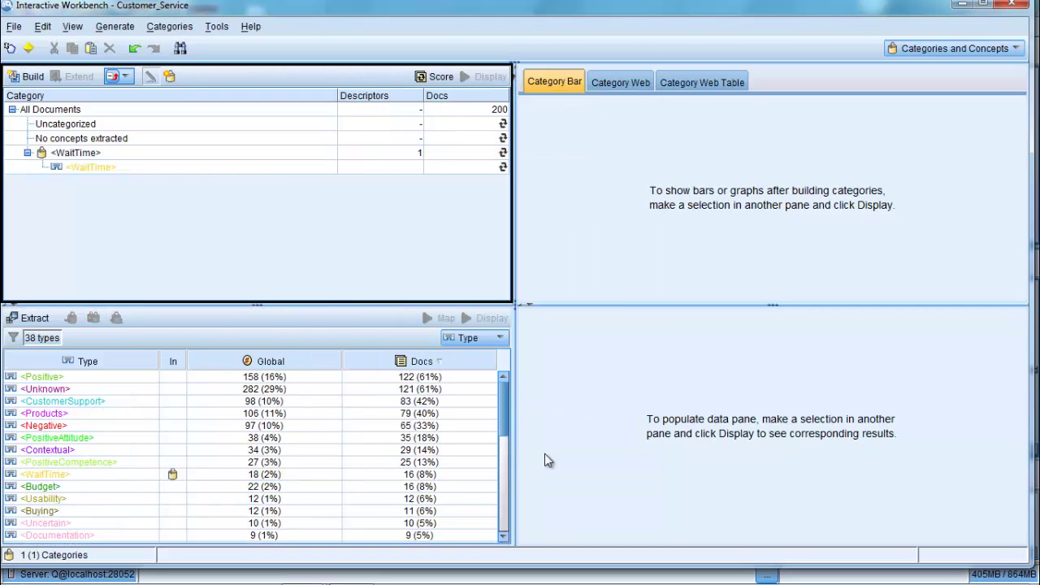
Collapse the new <WaitTime> category and switch the lower list back to concepts
left_click(91, 154)
left_click(27, 152)
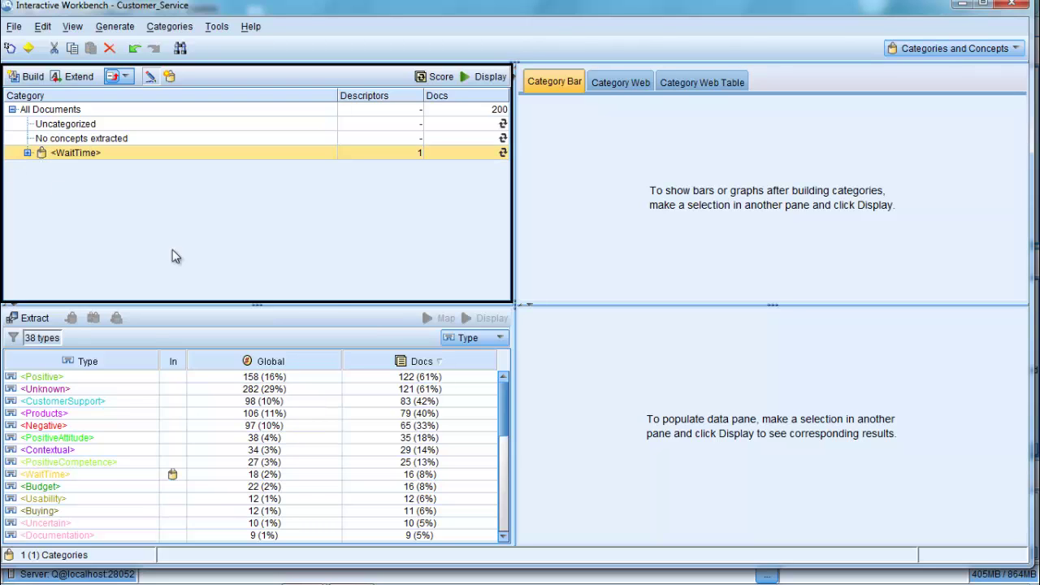
left_click(477, 338)
left_click(481, 352)
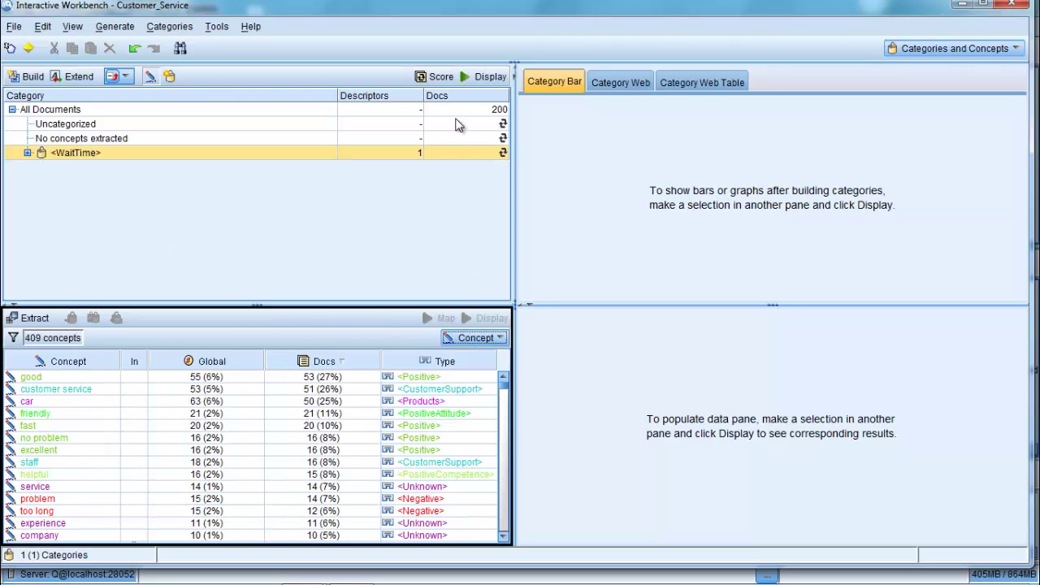
Display the <WaitTime> category's chart and documents, then score documents against the categories
left_click(480, 79)
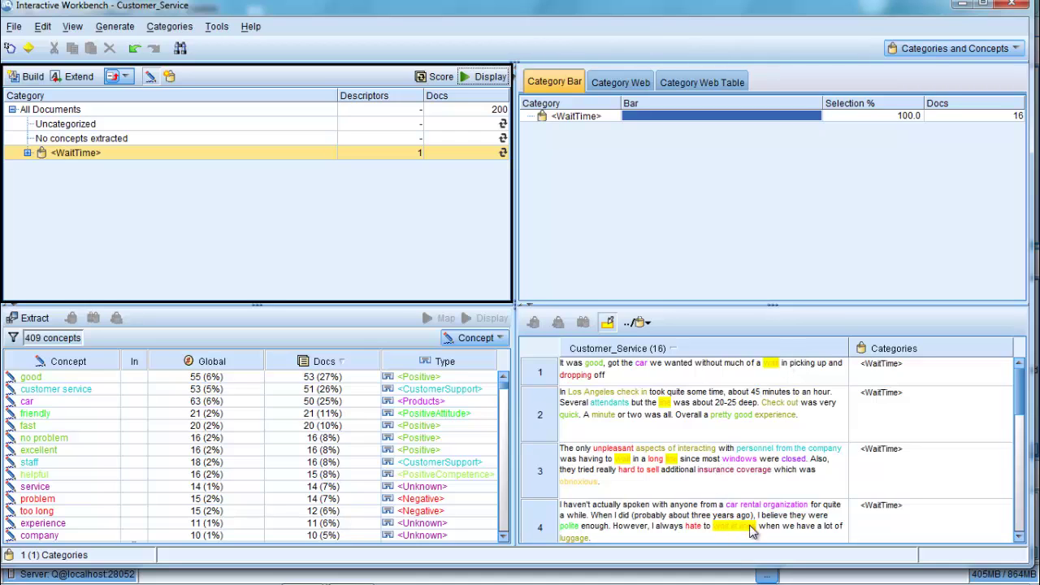
left_click(436, 82)
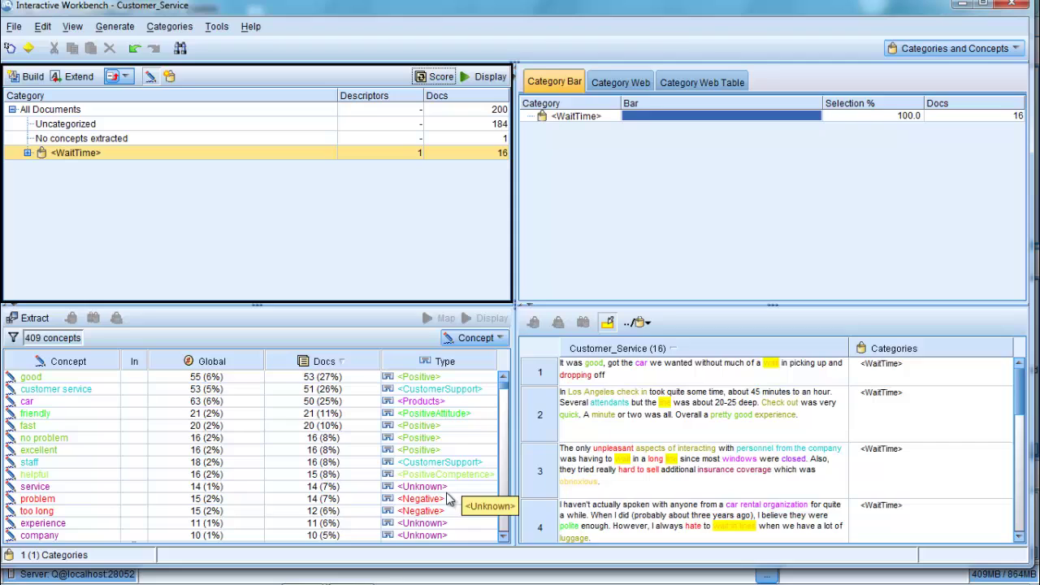
Scroll down the concept list and select the hertz concept, still typed Unknown
scroll(463, 432, "down", 2)
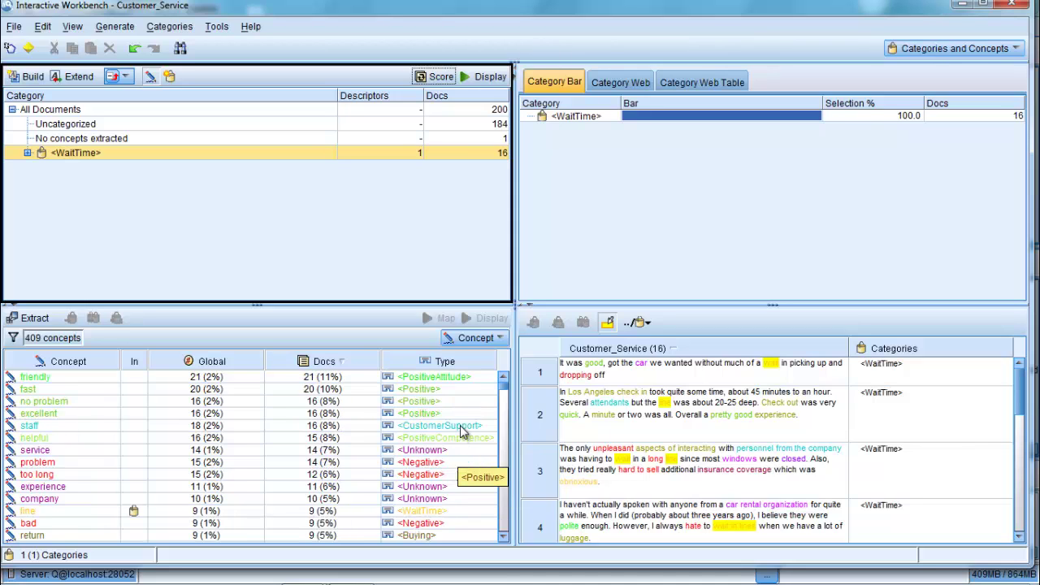
scroll(460, 433, "down", 2)
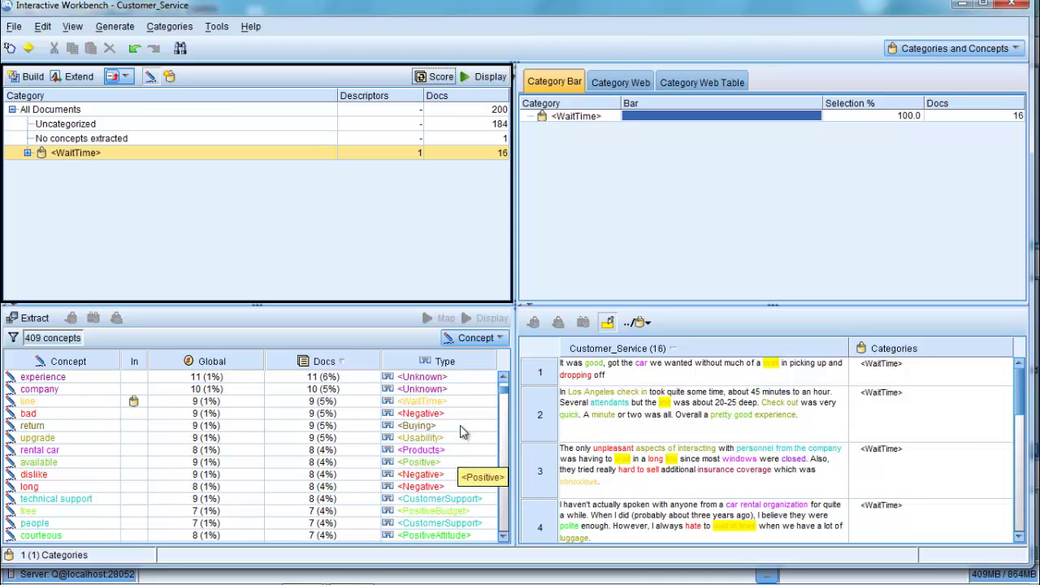
scroll(460, 433, "up", 4)
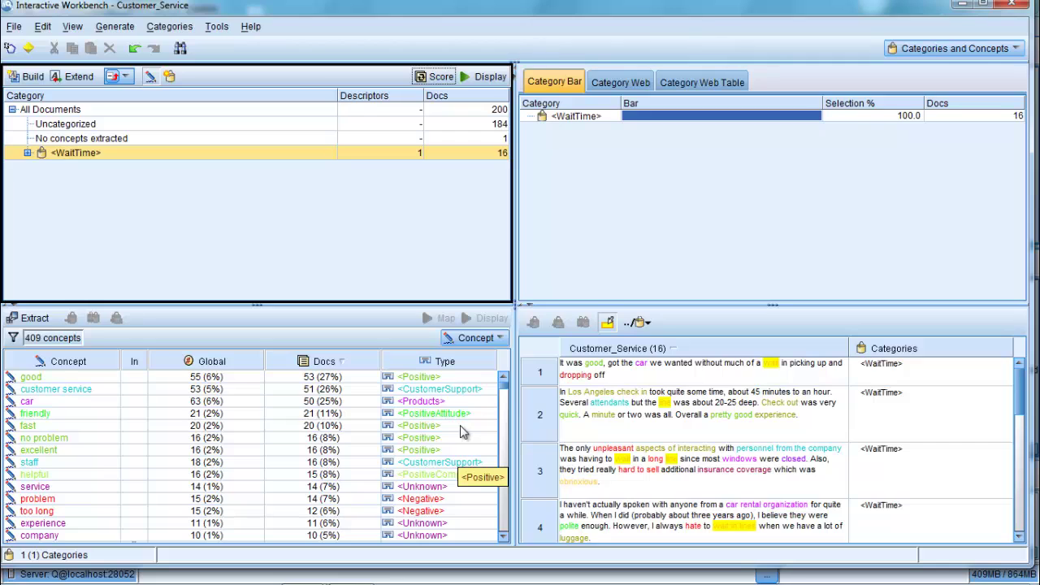
mouse_move(82, 453)
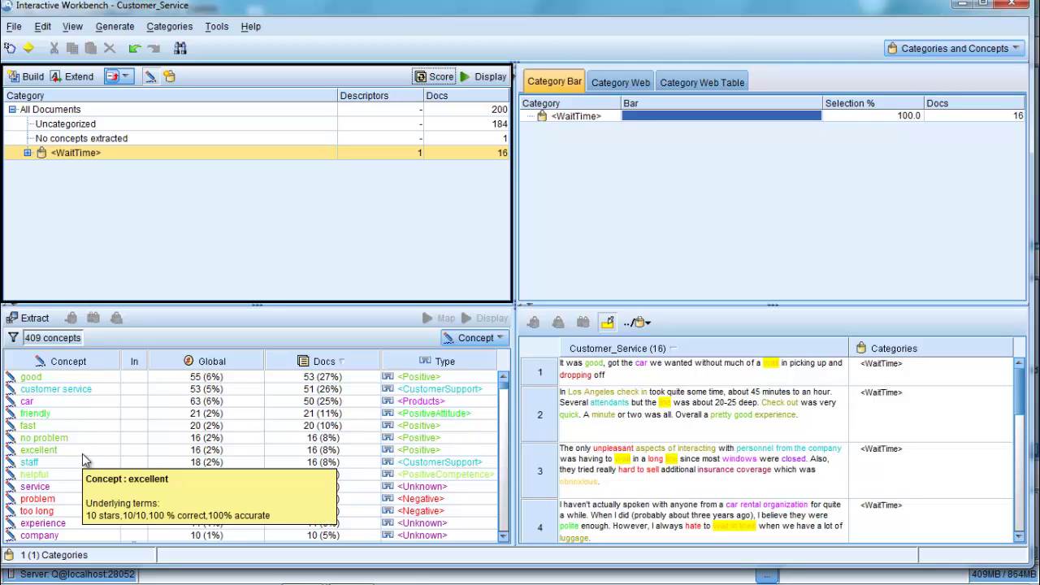
scroll(84, 461, "down", 2)
scroll(84, 461, "down", 3)
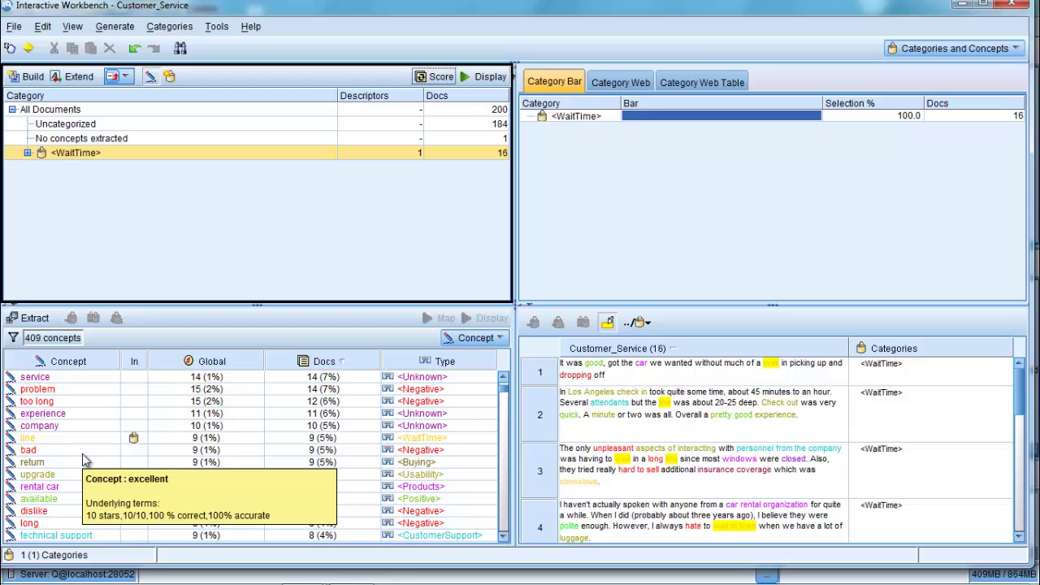
scroll(84, 461, "down", 3)
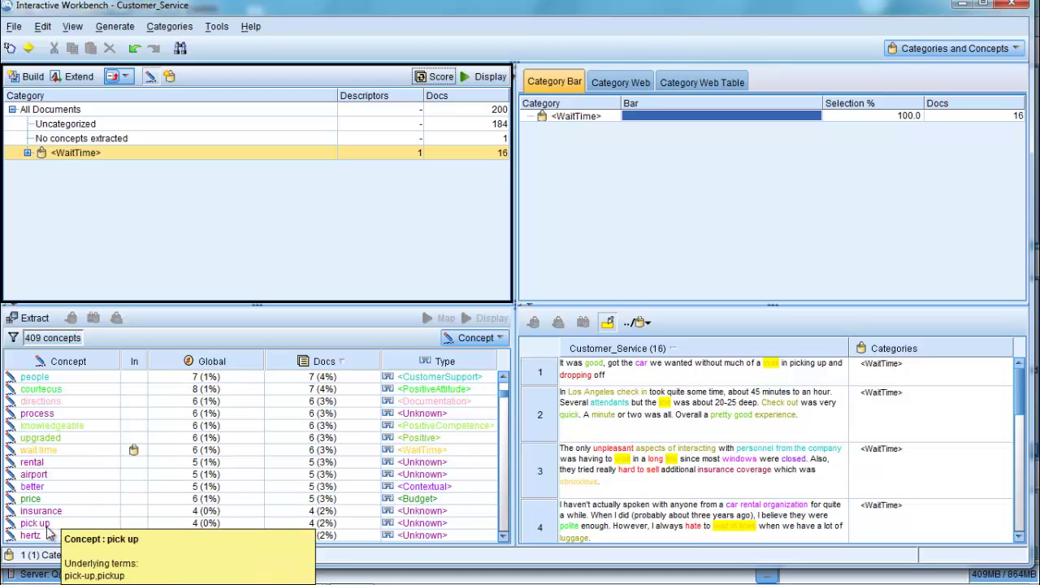
left_click(47, 535)
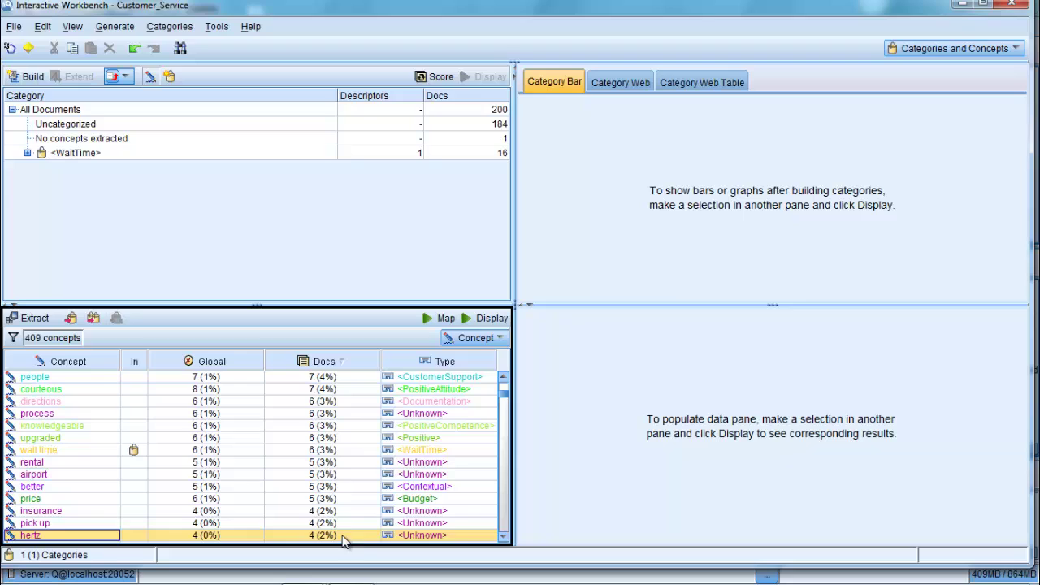
Assign the hertz concept to the Organization type from the A-Z sorted All Types list
right_click(452, 540)
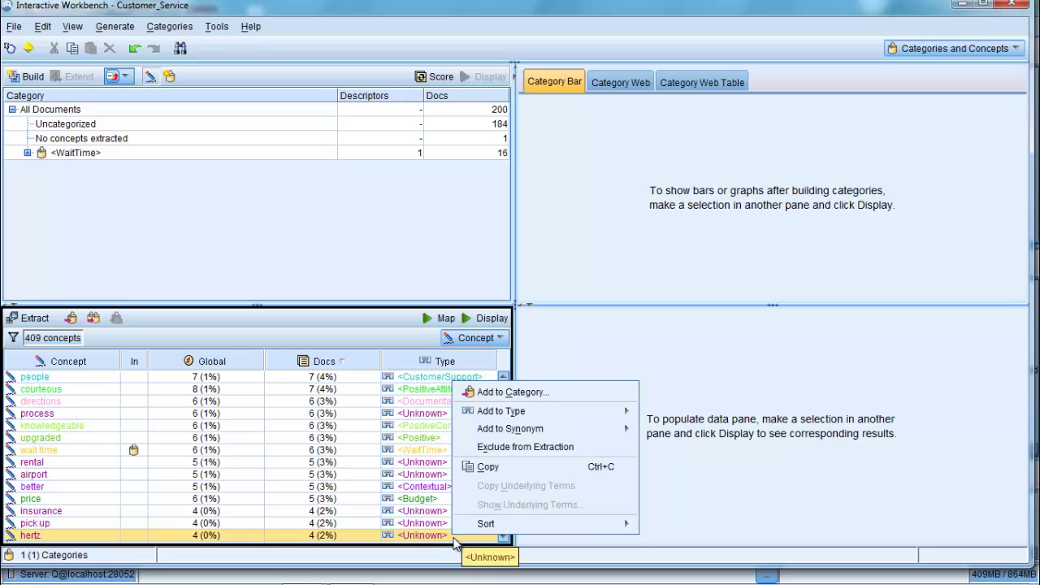
mouse_move(559, 418)
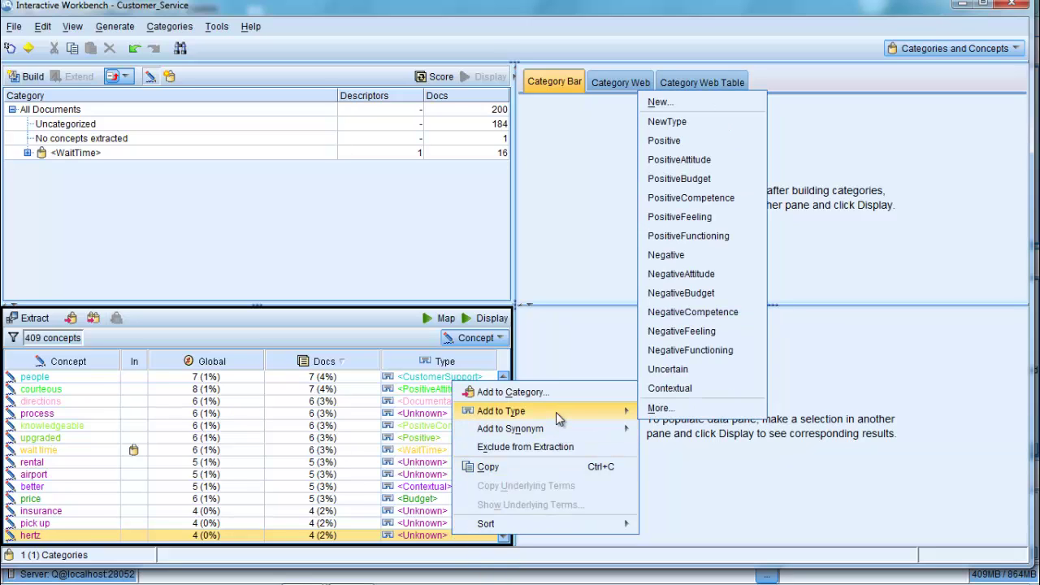
left_click(664, 408)
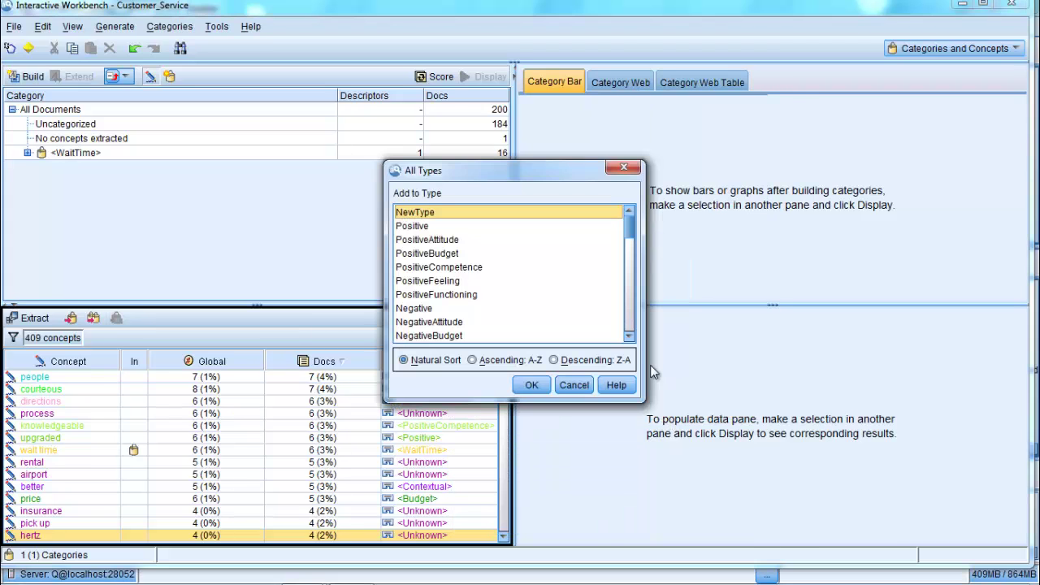
left_click(474, 360)
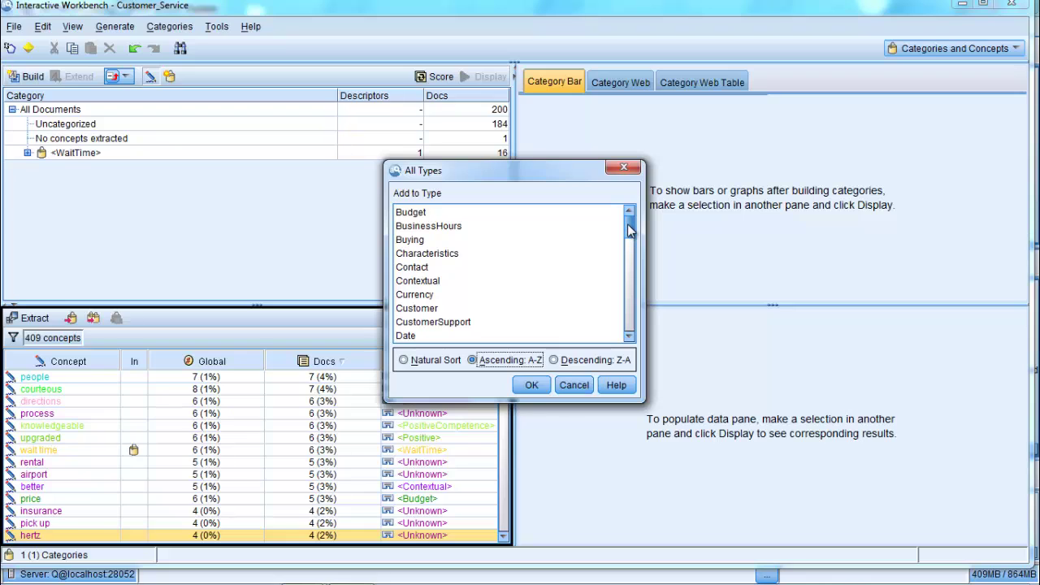
left_click_drag(629, 232, 633, 273)
left_click(411, 305)
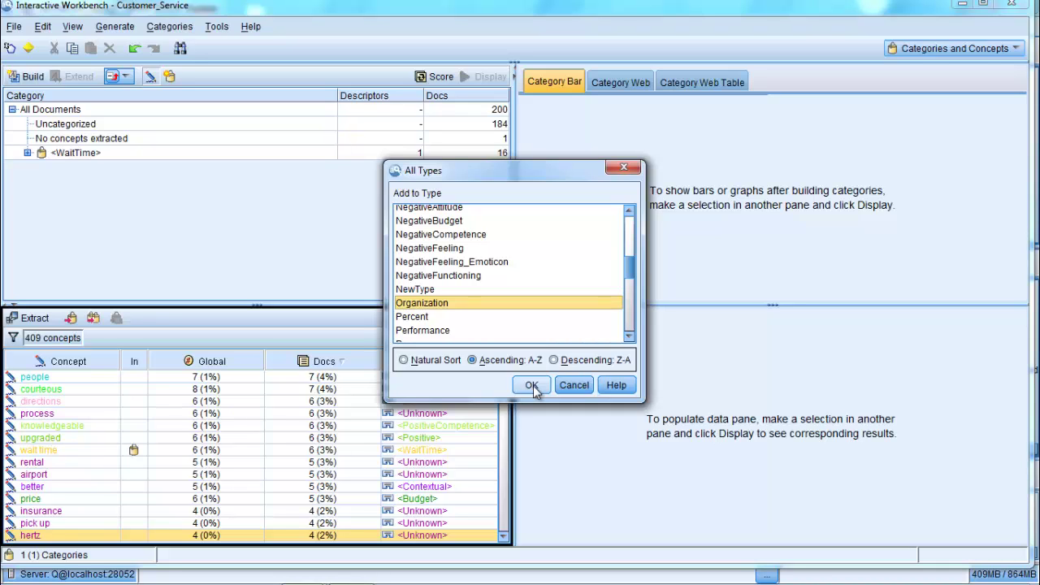
left_click(532, 386)
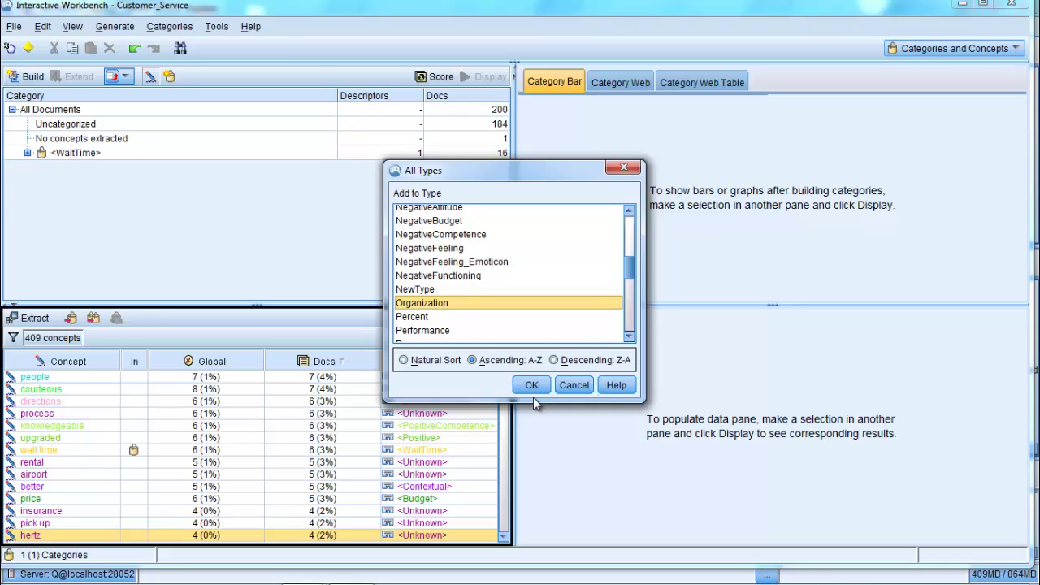
left_click(532, 386)
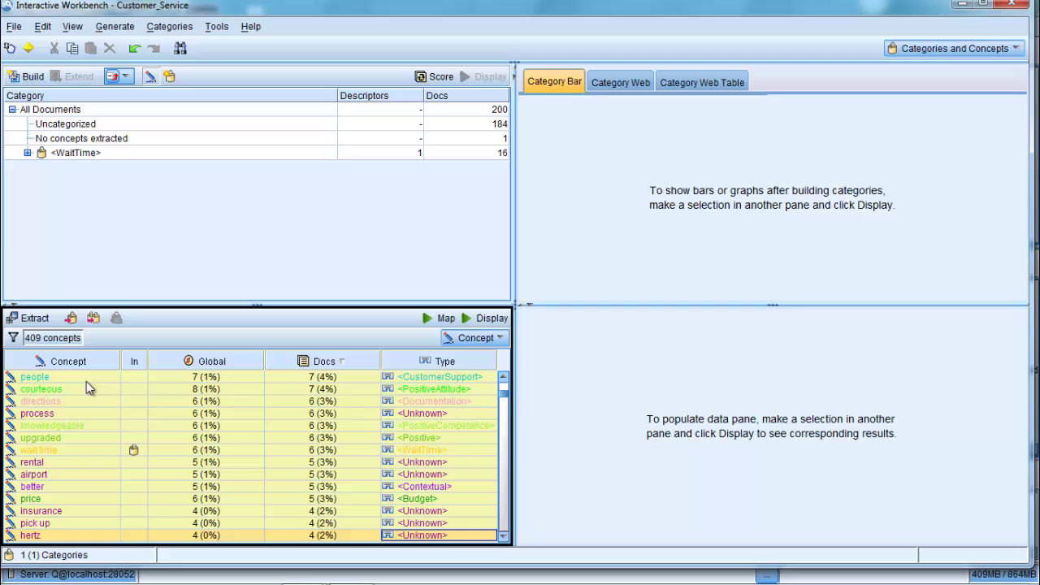
mouse_move(58, 457)
Re-extract concepts, check hertz's new type, then list the 38 types and select Organization
left_click(31, 318)
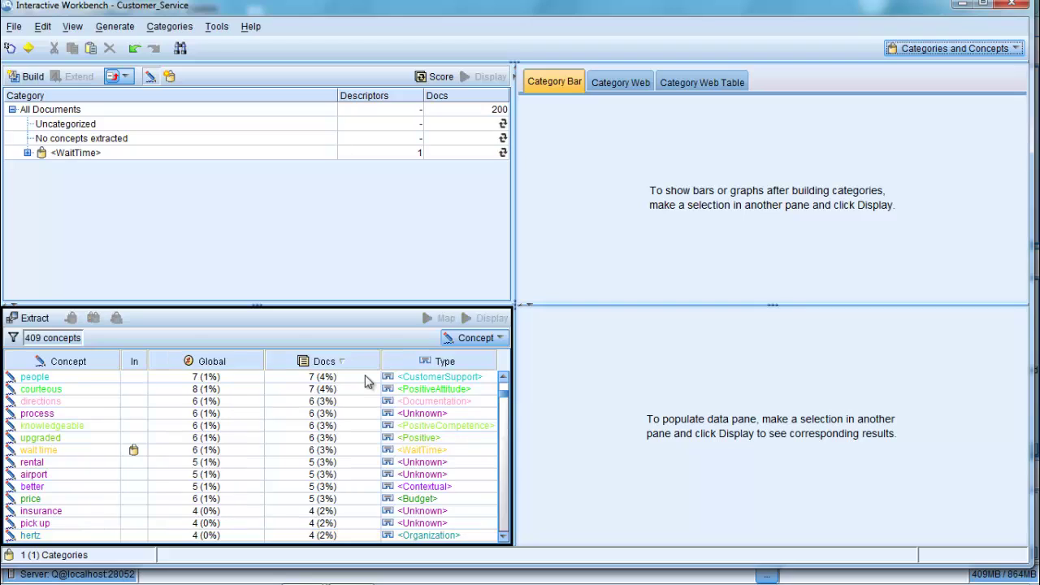
left_click(38, 537)
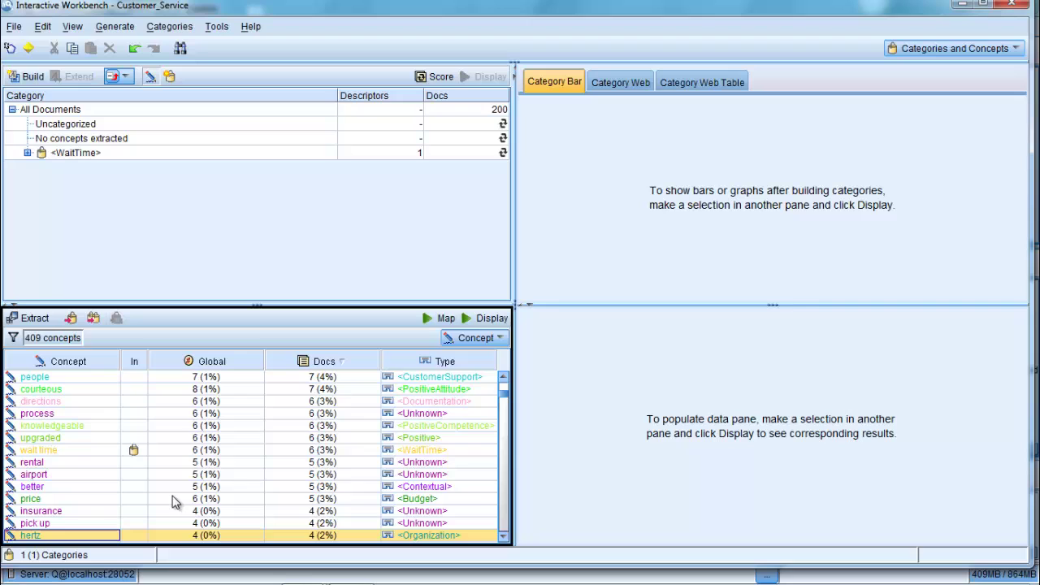
left_click(473, 338)
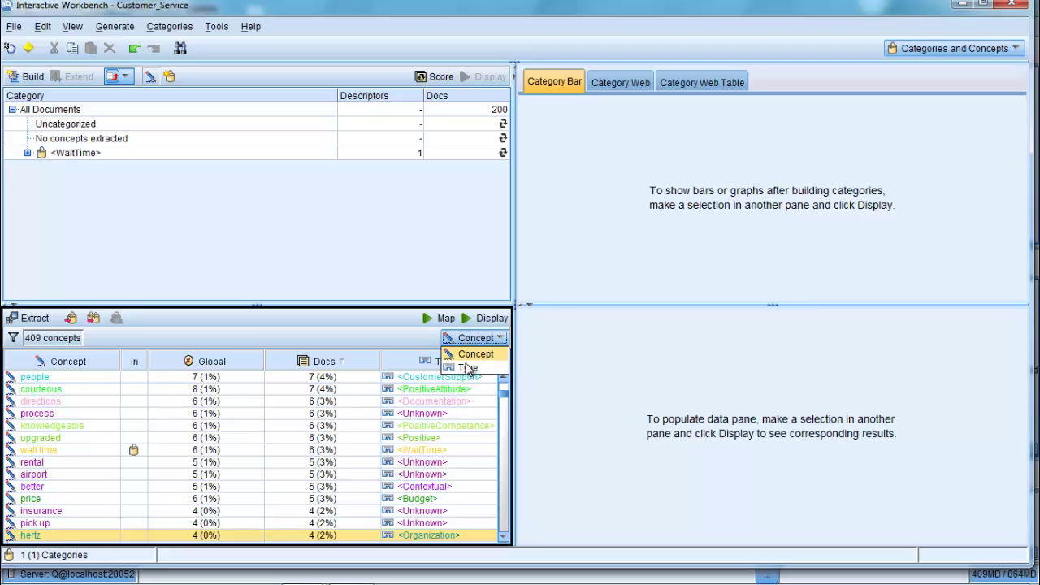
left_click(469, 368)
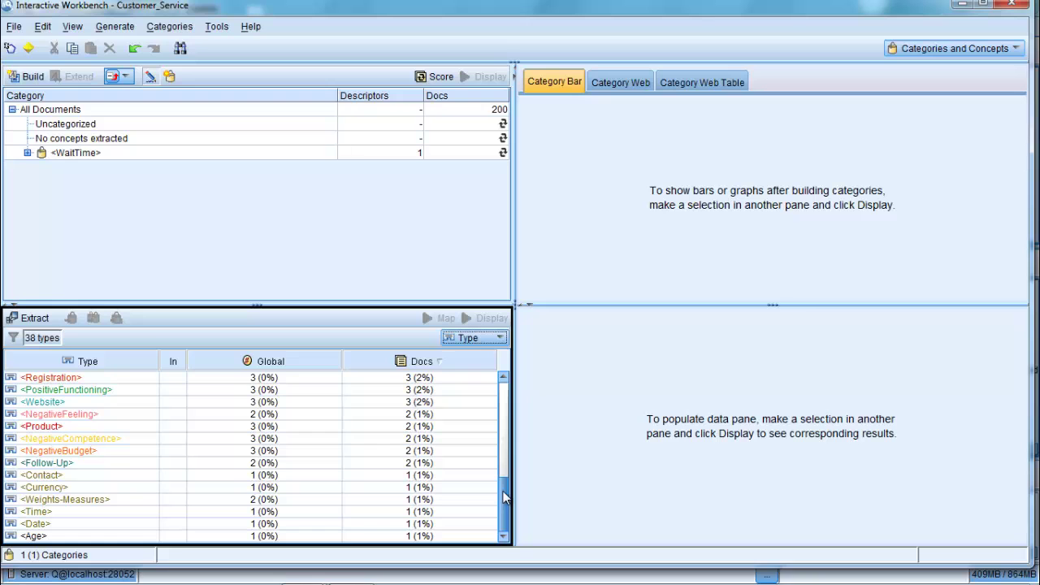
left_click_drag(504, 498, 521, 435)
left_click(459, 501)
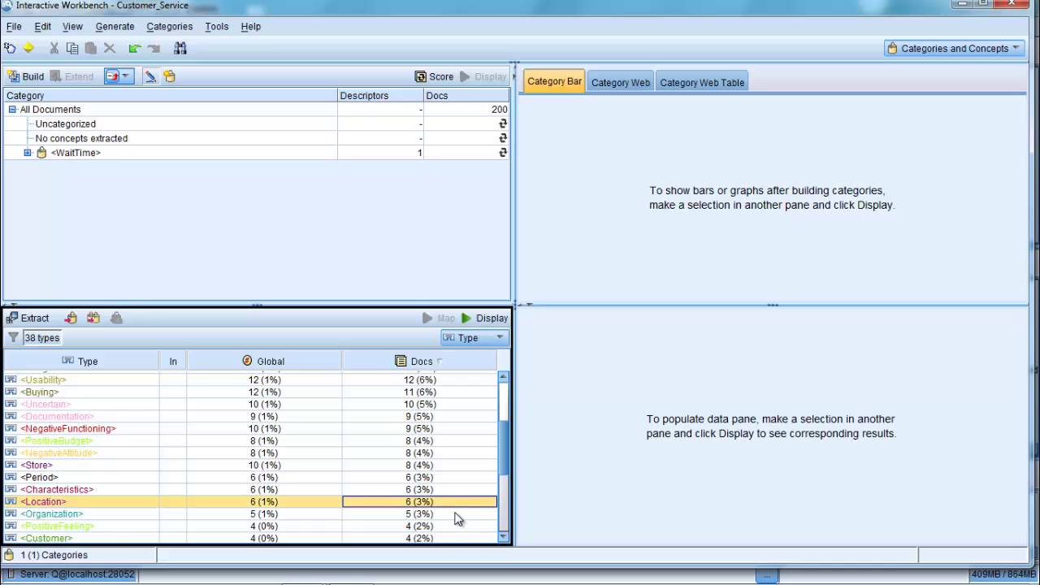
Create a new <Organization> category from the Organization type and collapse it in the tree
left_click(456, 514)
right_click(456, 518)
left_click(497, 521)
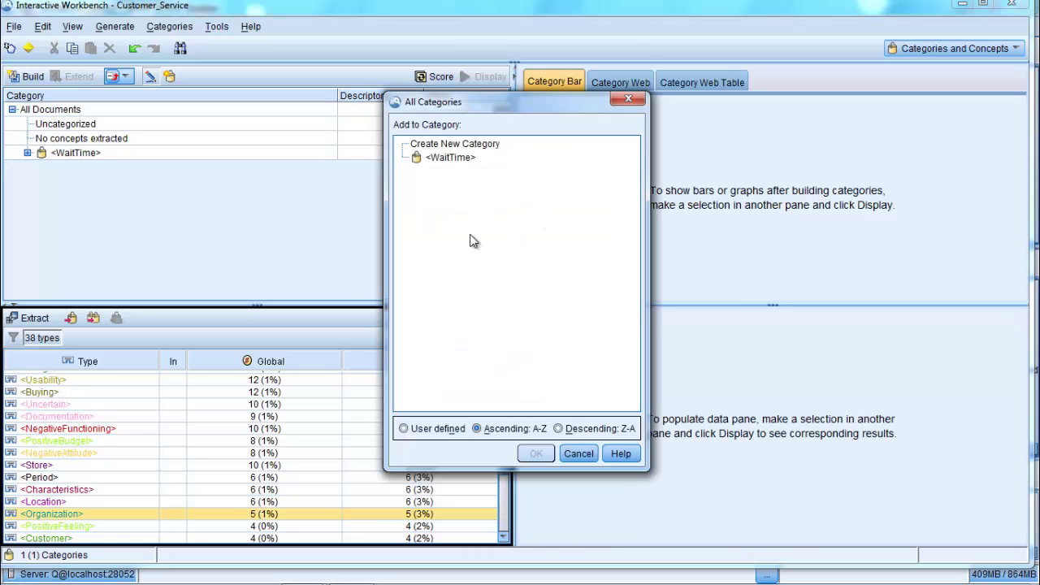
left_click(449, 145)
left_click(536, 453)
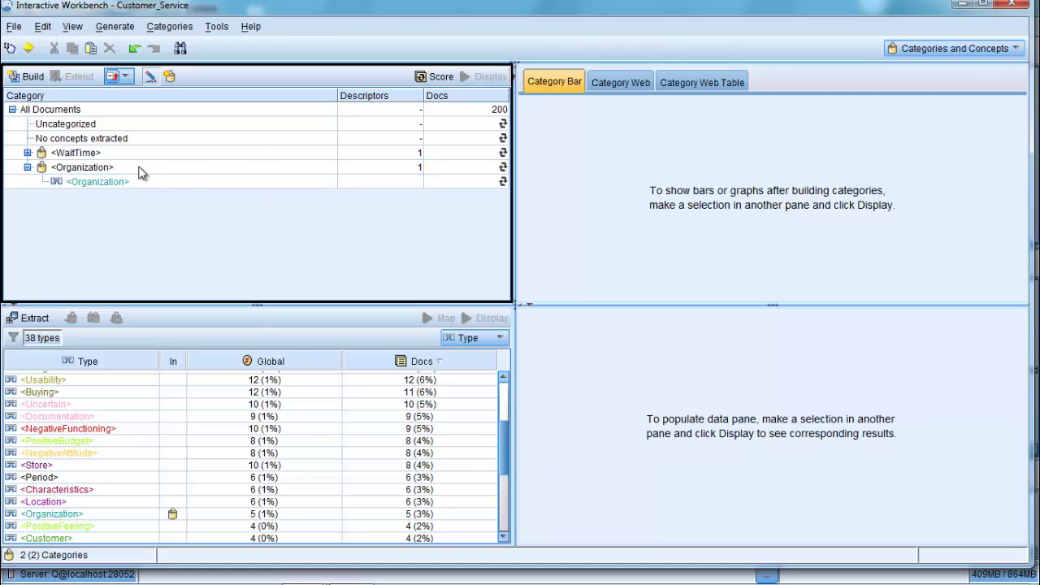
left_click(102, 168)
left_click(27, 167)
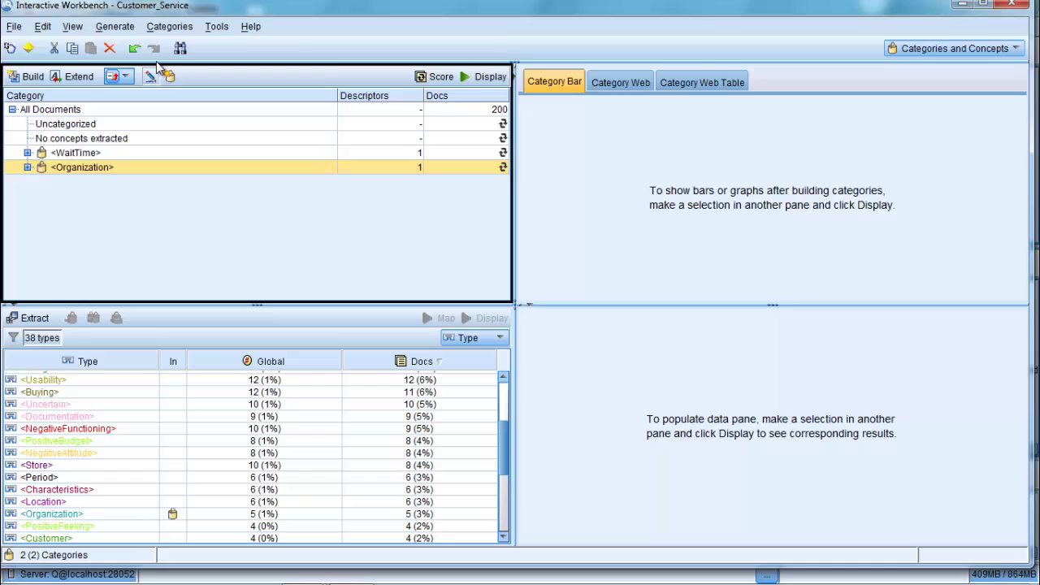
left_click(155, 33)
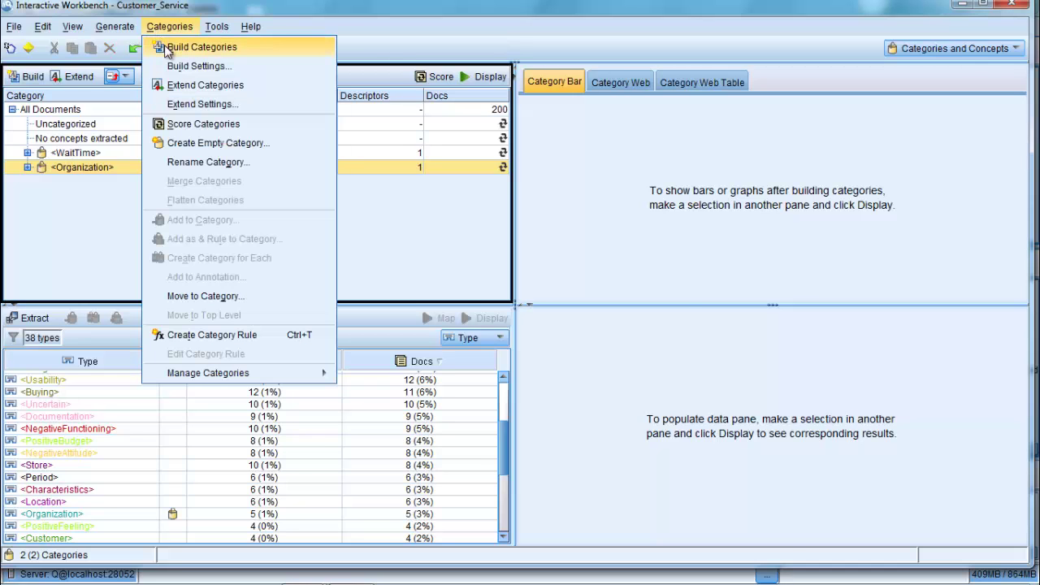
left_click(167, 50)
left_click(437, 315)
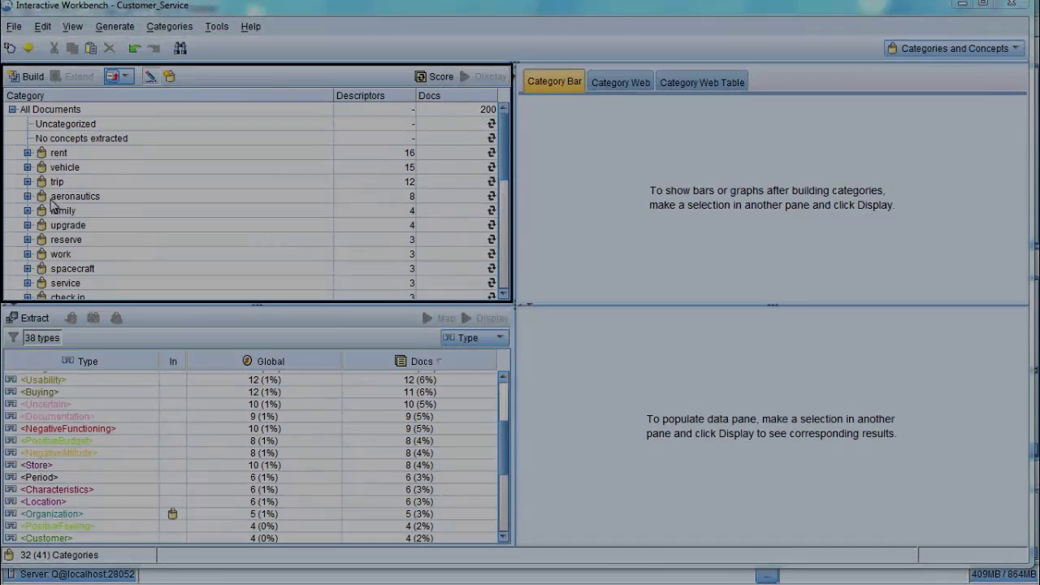
mouse_move(51, 202)
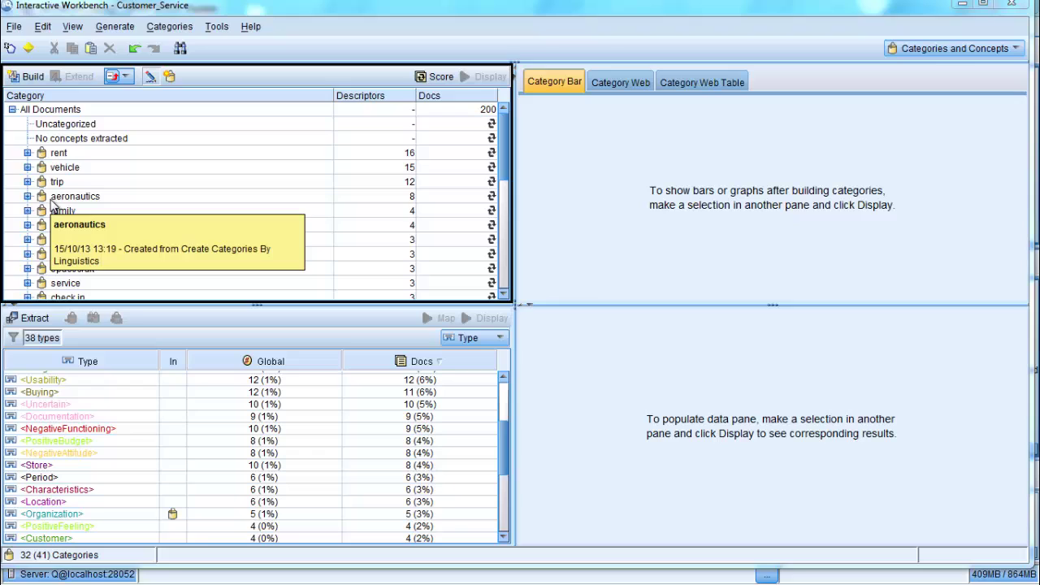
Inspect aeronautics' airport and plane subcategories, then score documents (vehicle 68, trip 32, aeronautics 11)
left_click(26, 196)
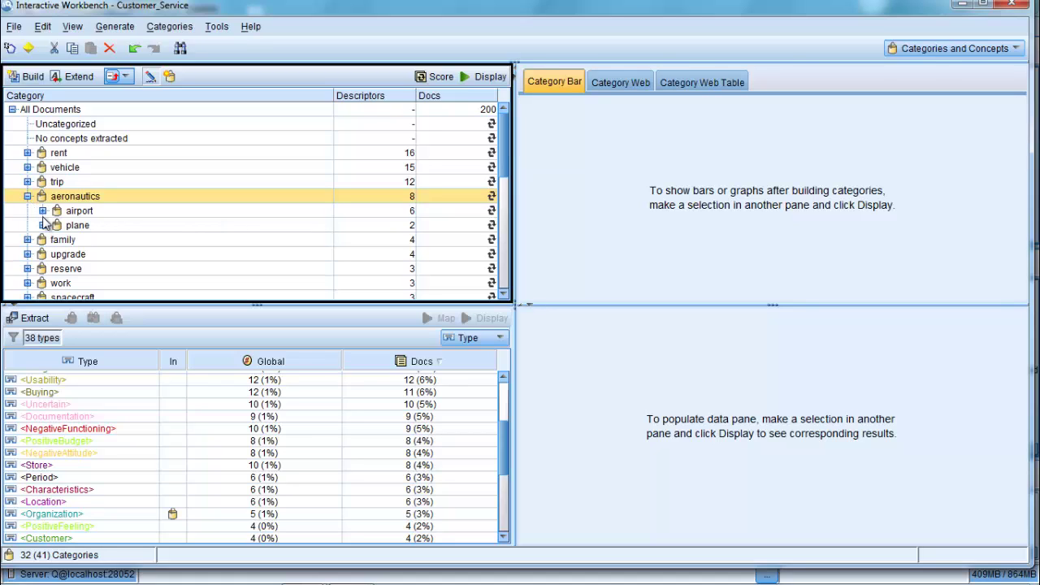
left_click(42, 211)
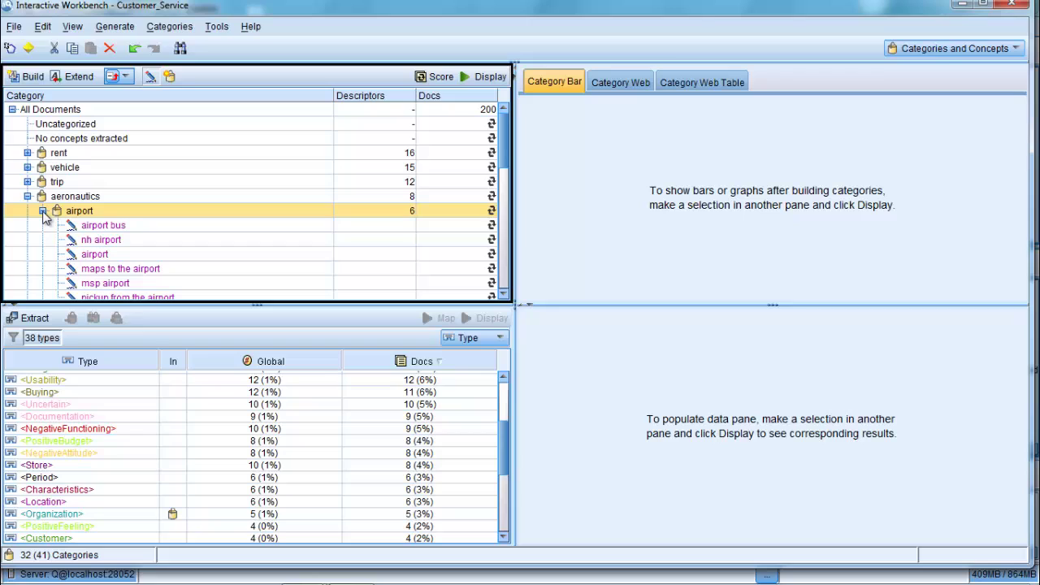
left_click(43, 211)
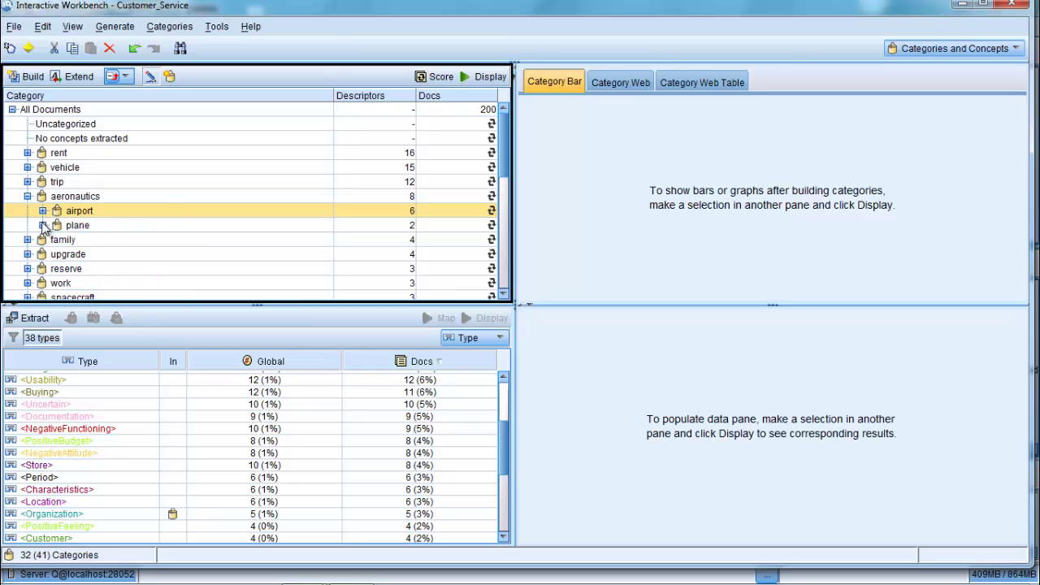
left_click(42, 225)
left_click(42, 225)
left_click(42, 212)
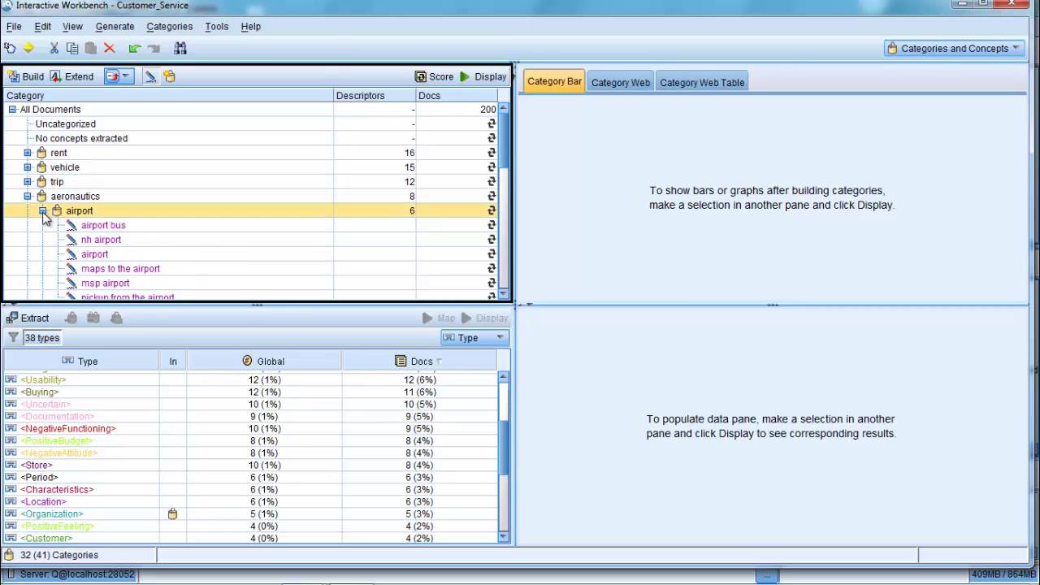
left_click(43, 212)
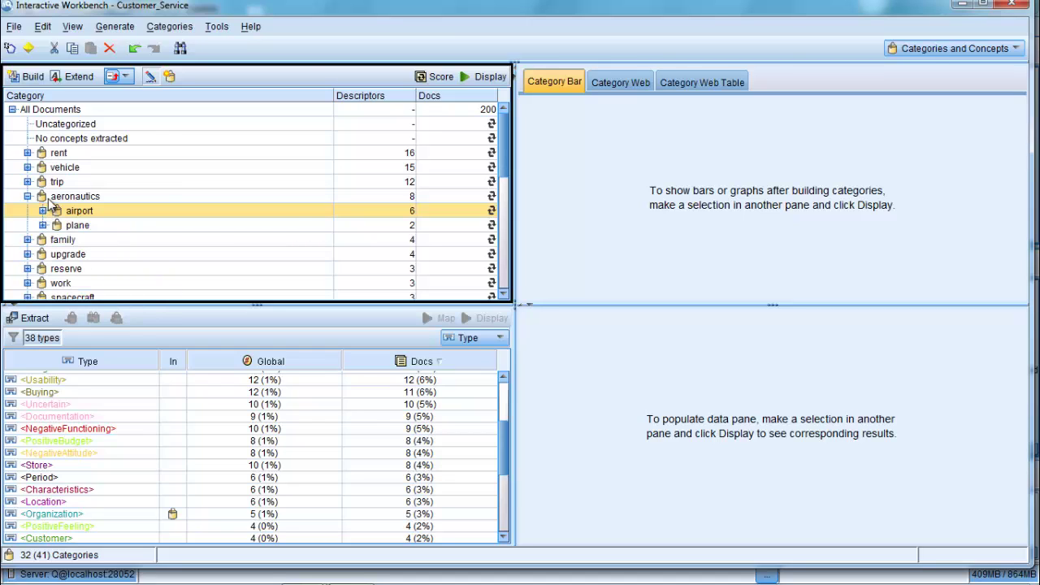
left_click(48, 198)
left_click(28, 196)
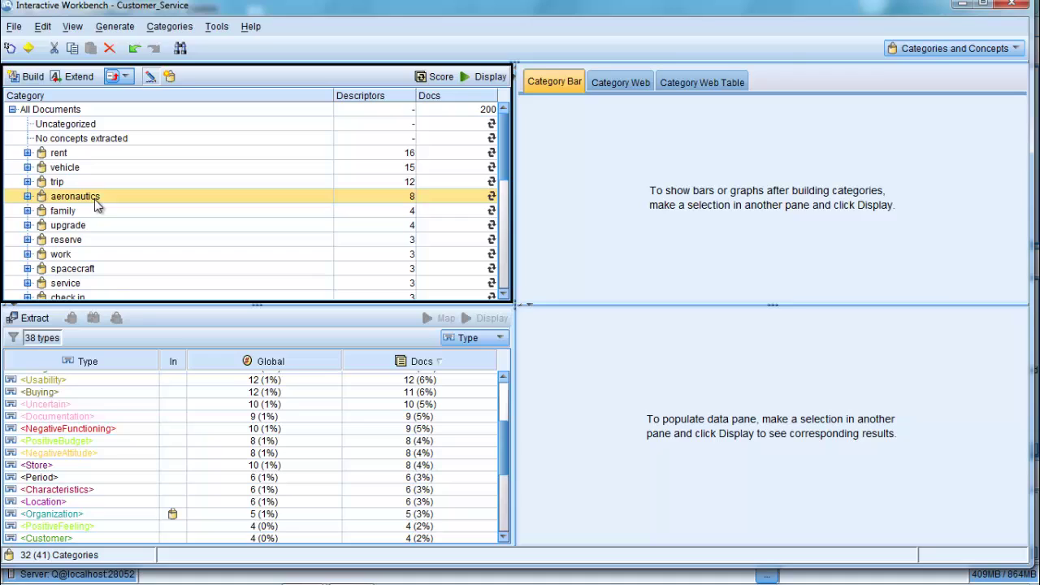
left_click(431, 78)
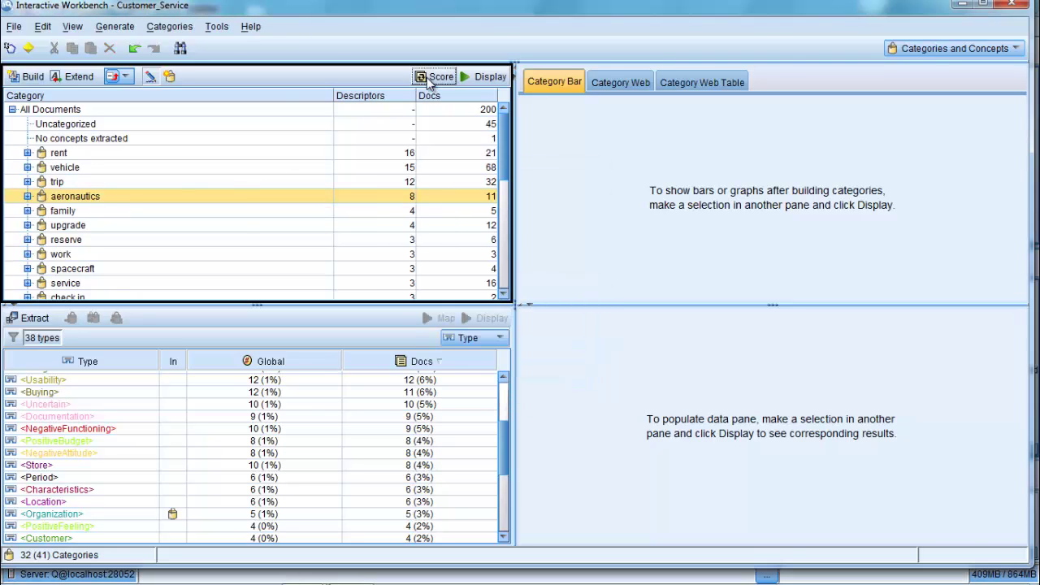
Rename the aeronautics category to 'air travel' in its Category Properties
right_click(62, 200)
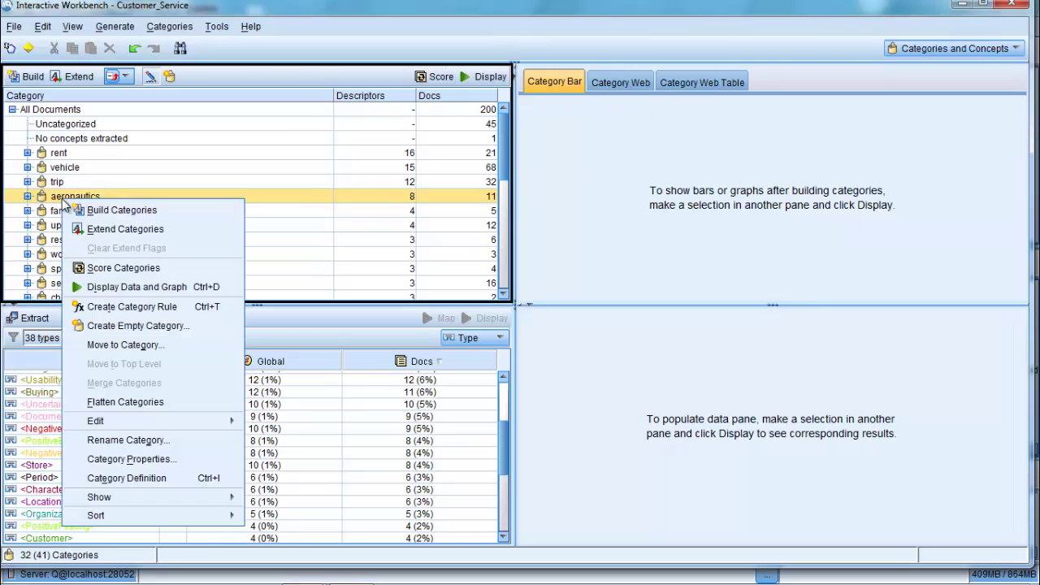
left_click(130, 439)
type("air tr")
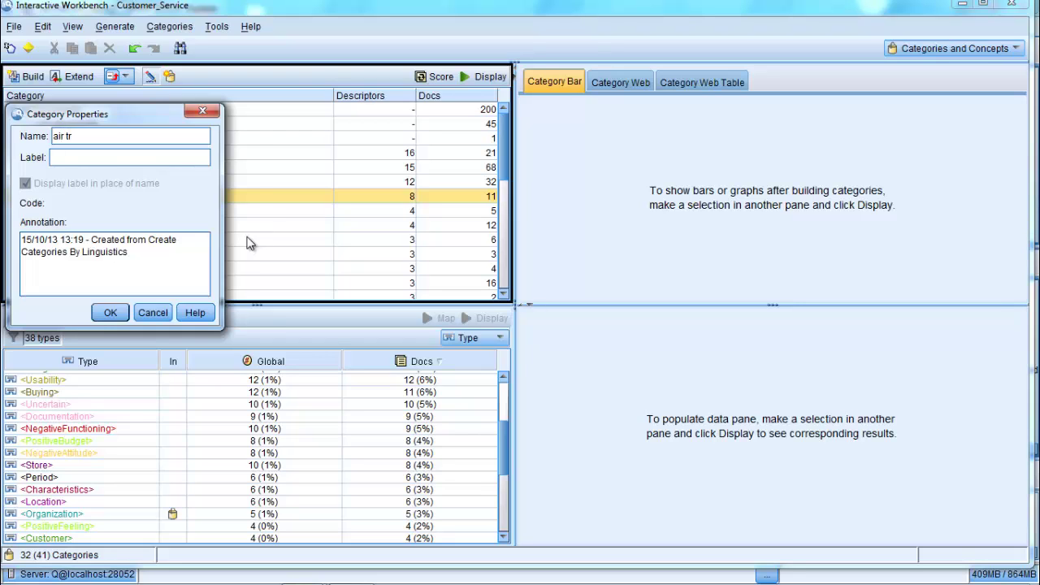
type("avel")
left_click(111, 312)
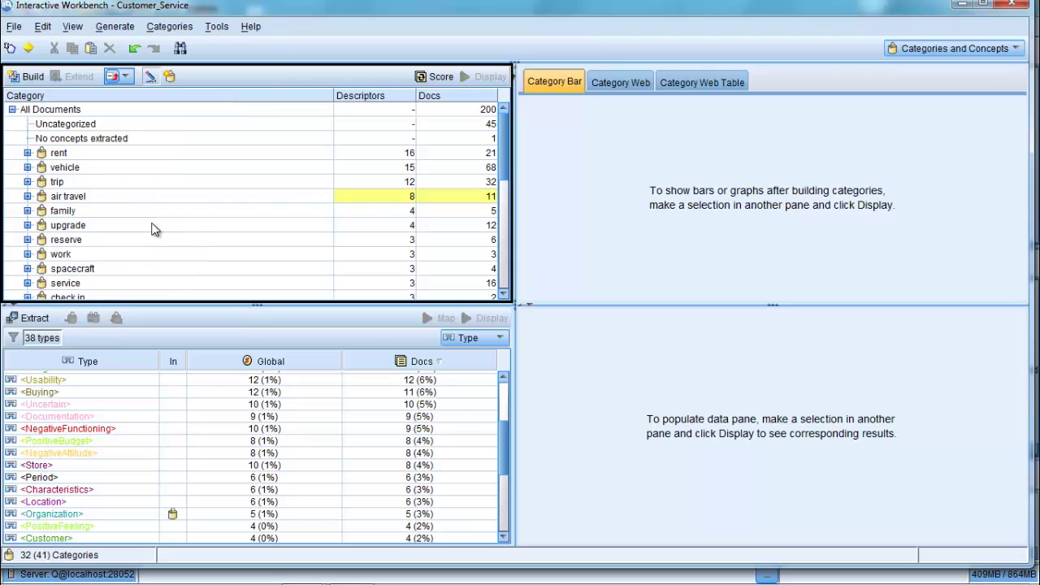
Rename the spacecraft category, containing bus and shuttle, to 'shuttle bus'
double_click(44, 269)
scroll(157, 257, "down", 1)
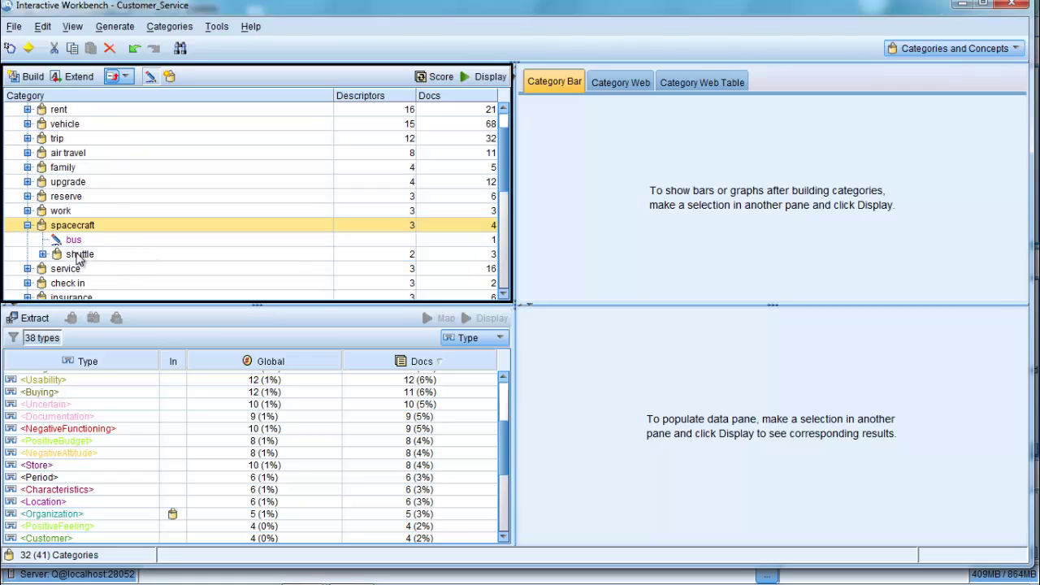
right_click(67, 226)
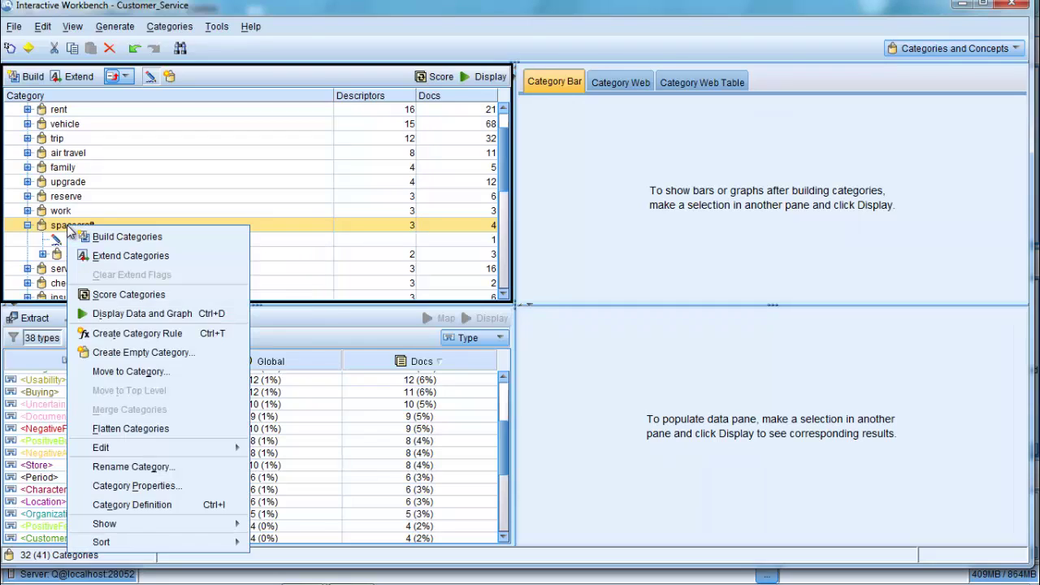
left_click(135, 485)
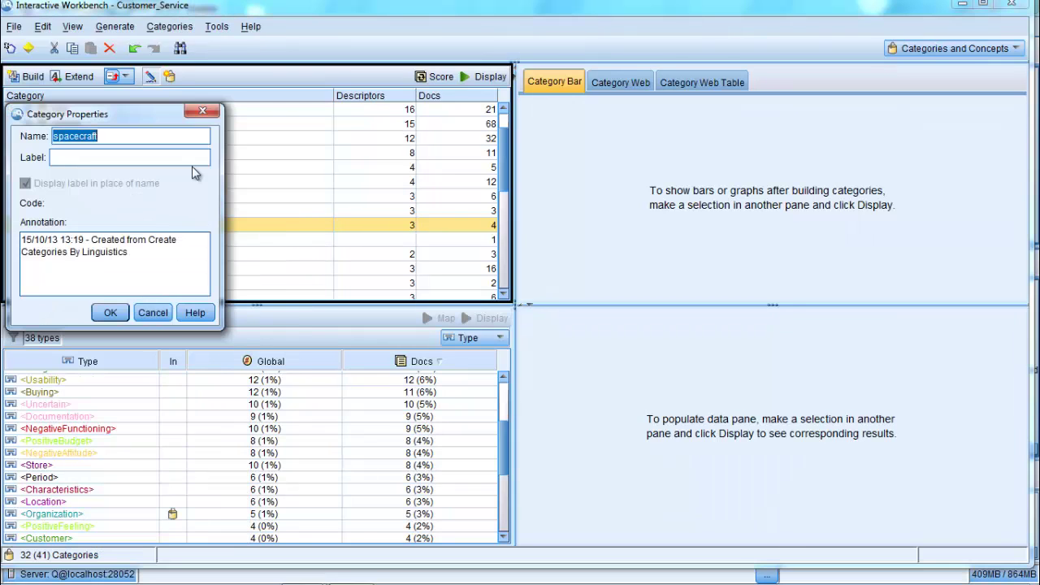
type("sh")
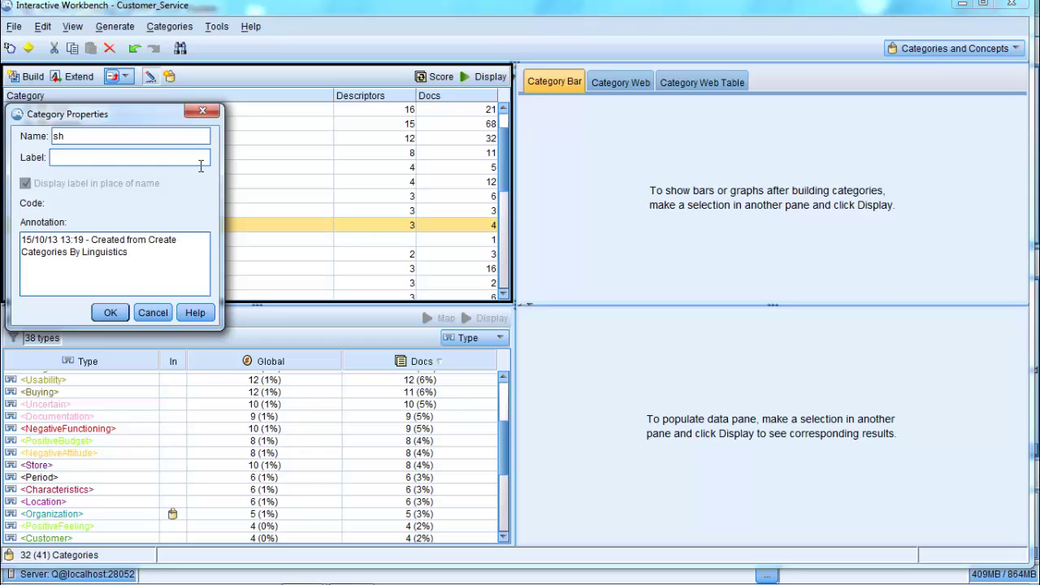
type("uttle bus")
left_click(114, 313)
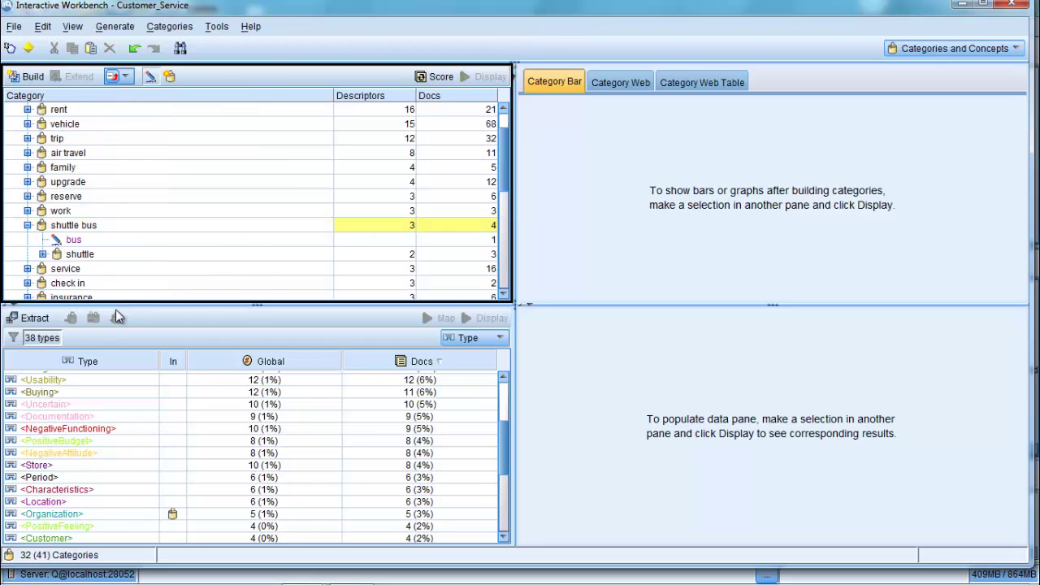
left_click(30, 228)
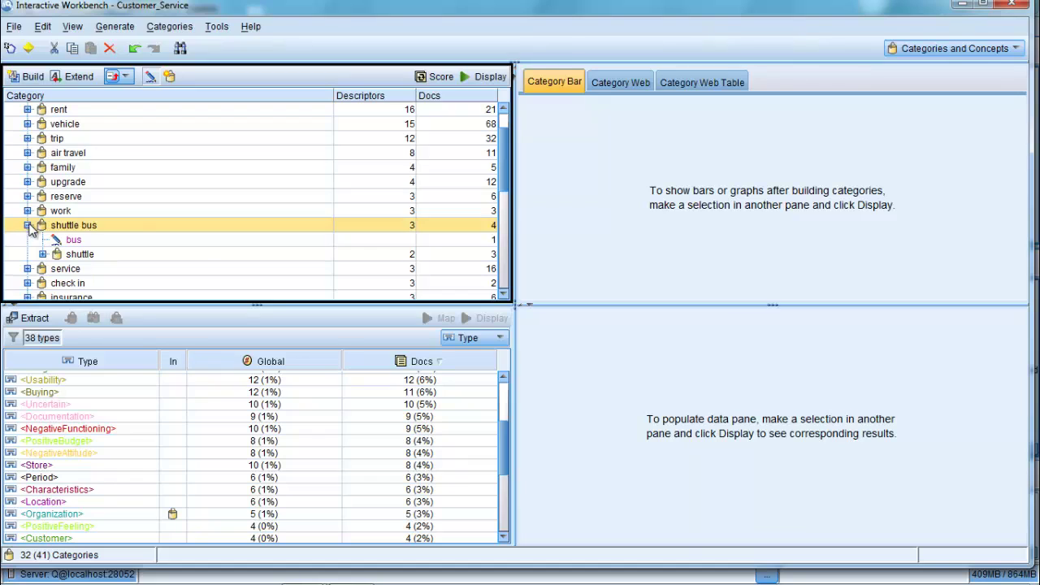
Delete the rent category, leaving 31 categories with vehicle at the top
left_click(28, 226)
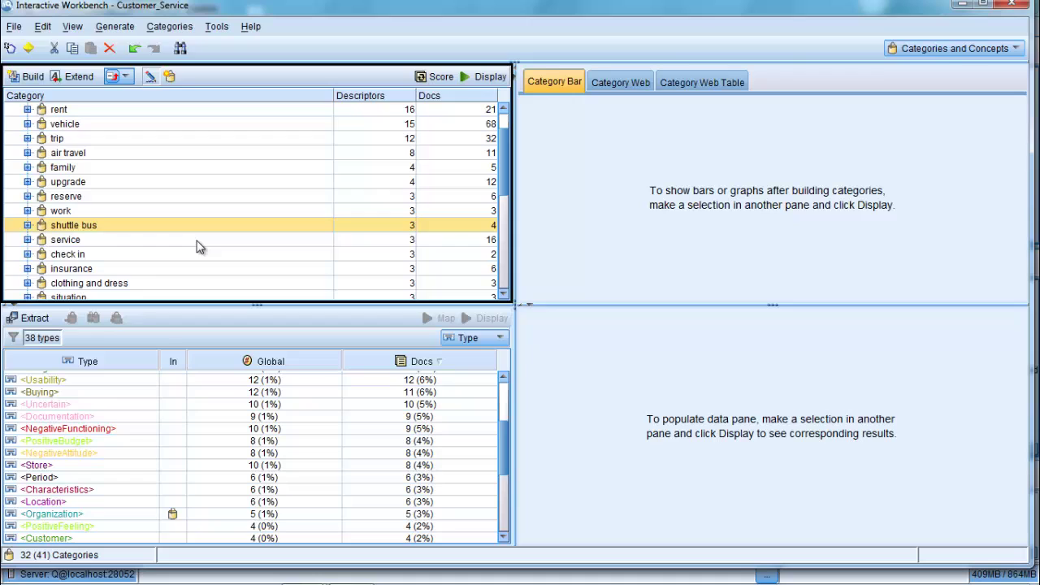
scroll(200, 246, "up", 1)
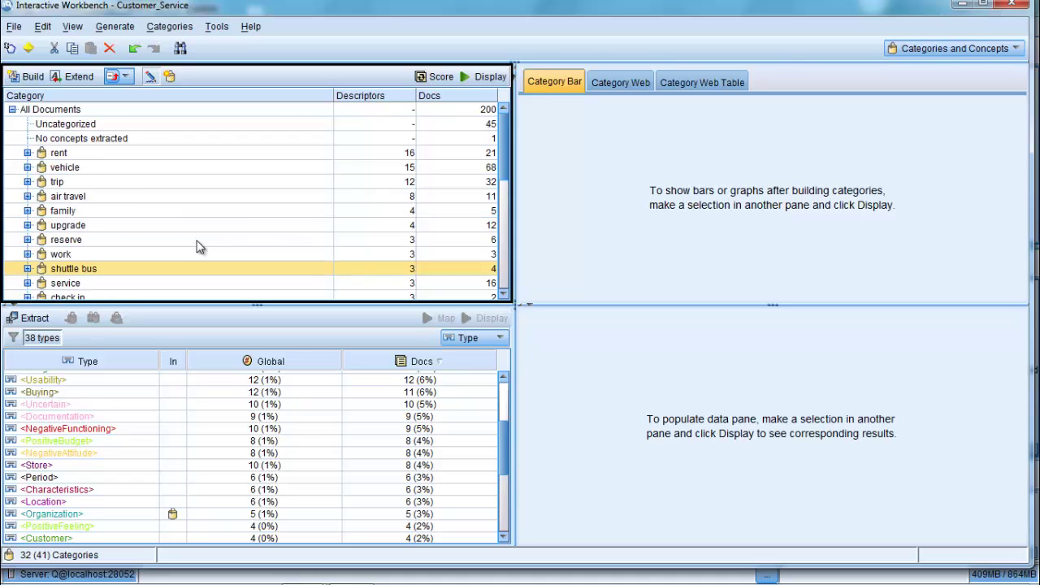
left_click(77, 155)
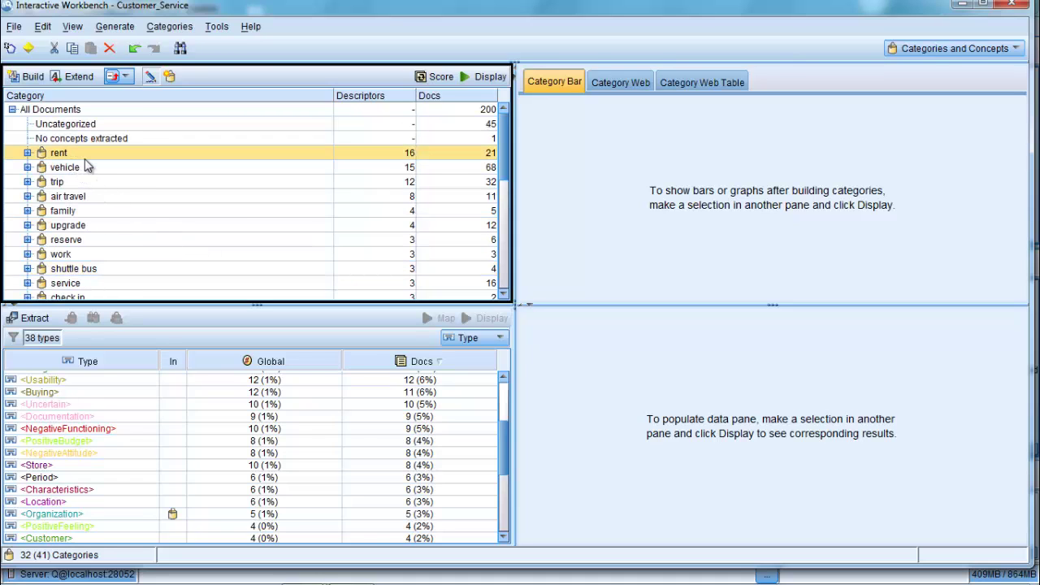
key("Delete")
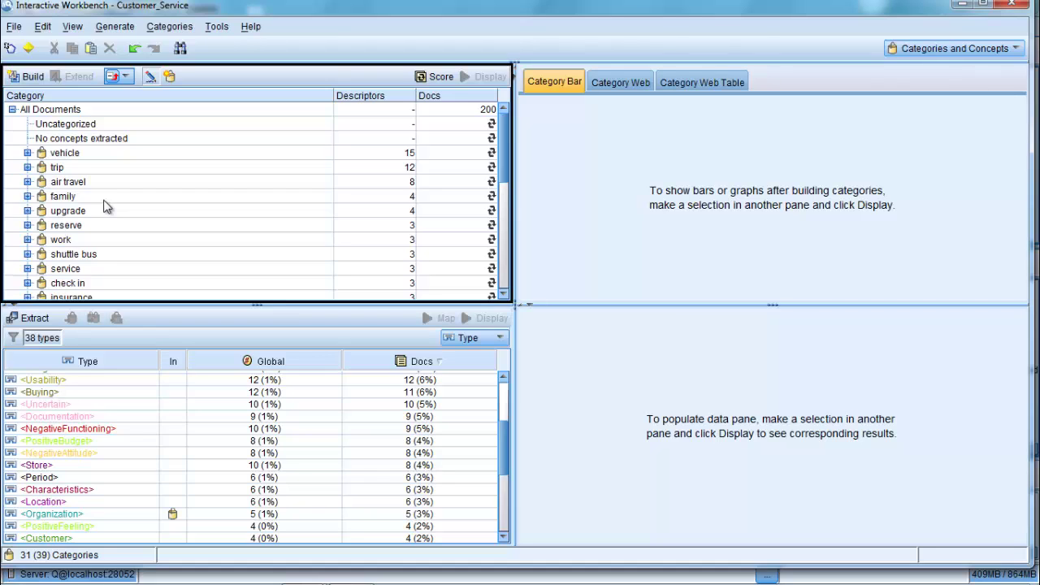
Show the File menu's Text Analysis Package options: Make Package and Update Package
left_click(13, 27)
mouse_move(33, 88)
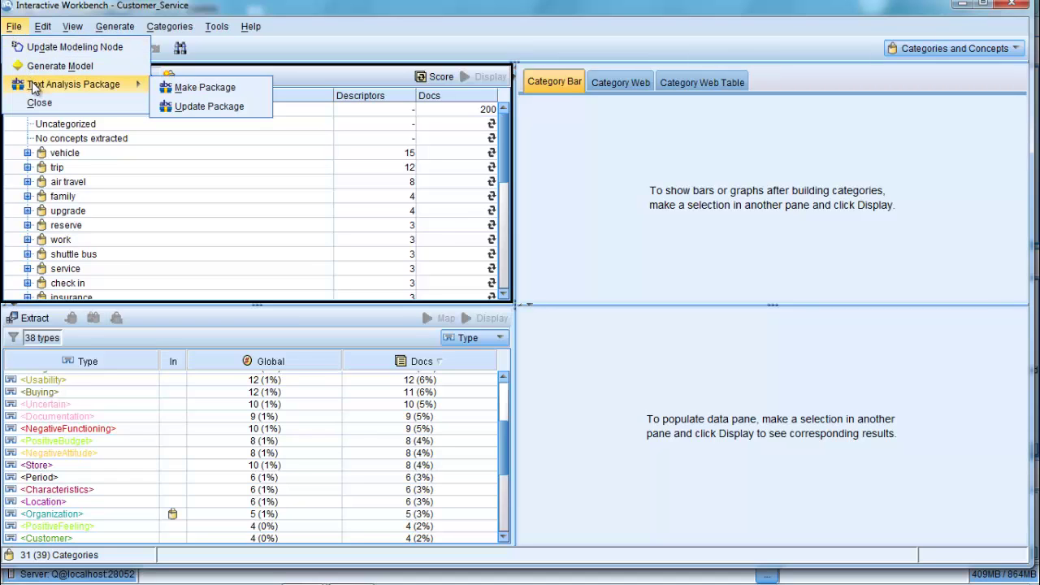